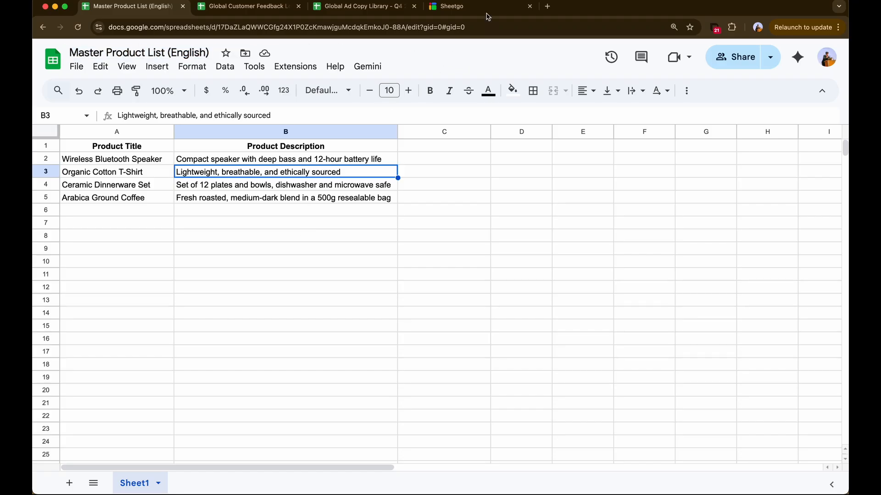
# - Switch to Sheetgo and create a new workflow
pyautogui.click(508, 6)
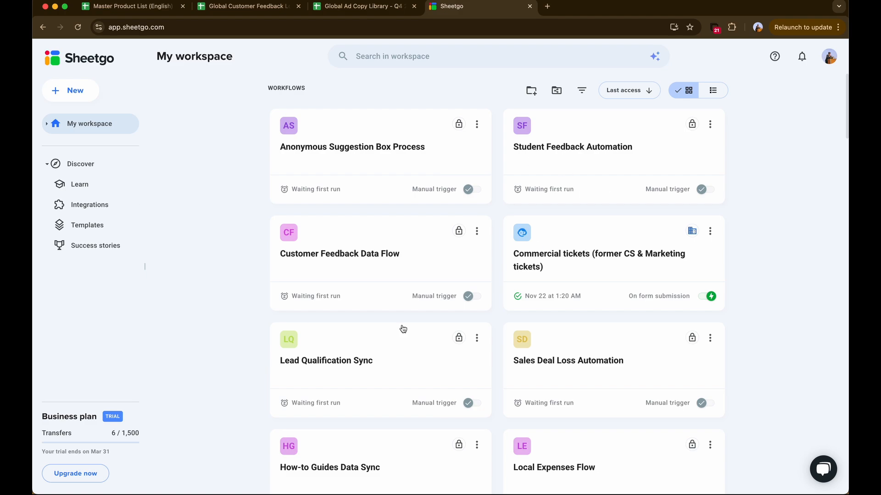
pyautogui.click(72, 89)
pyautogui.click(101, 111)
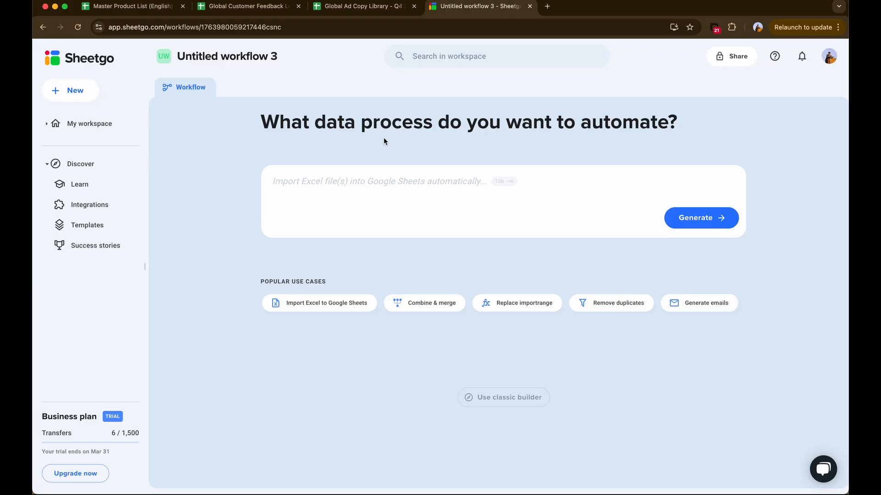
pyautogui.click(445, 169)
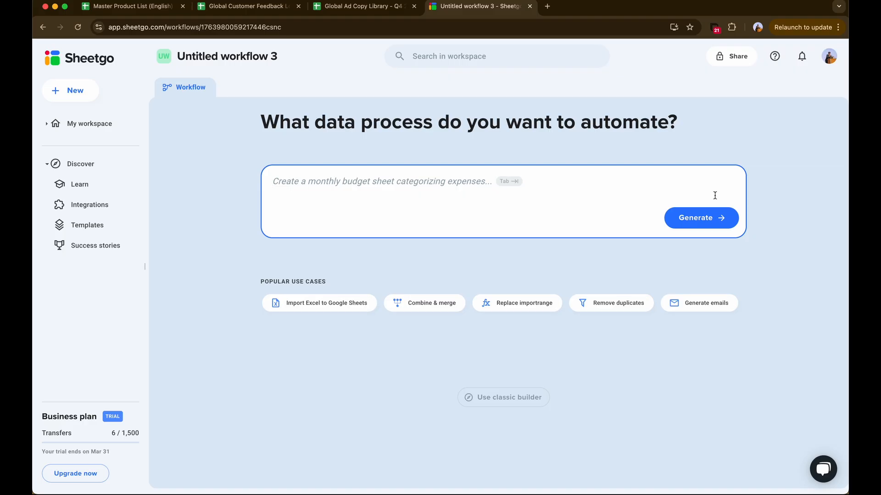
pyautogui.click(767, 188)
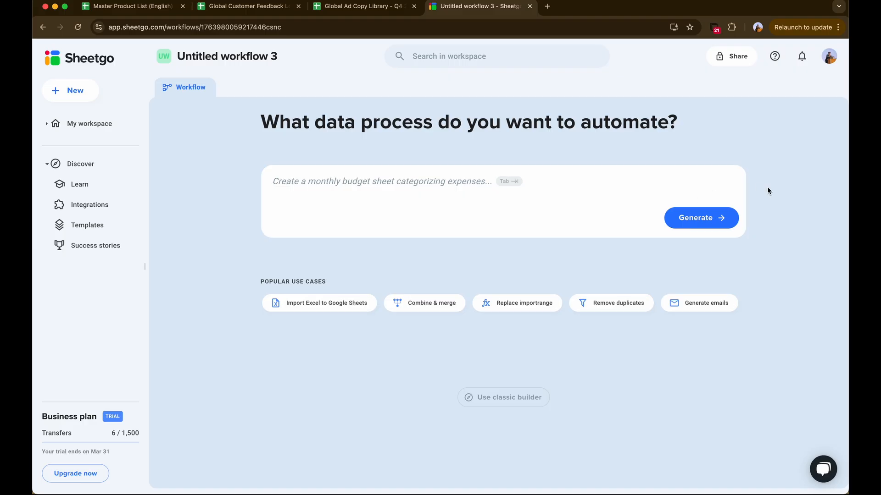
pyautogui.moveTo(261, 270); pyautogui.dragTo(359, 283)
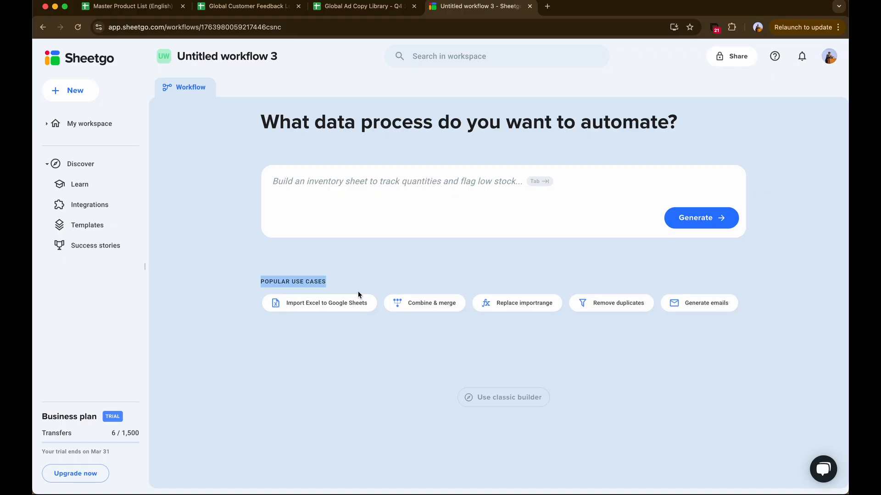
pyautogui.click(629, 275)
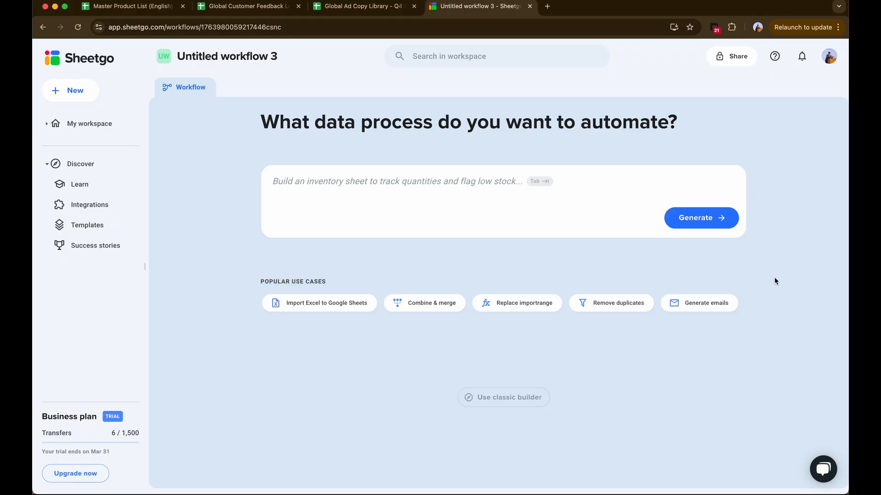
# - Use the classic builder to add a new automation to the workflow
pyautogui.click(504, 400)
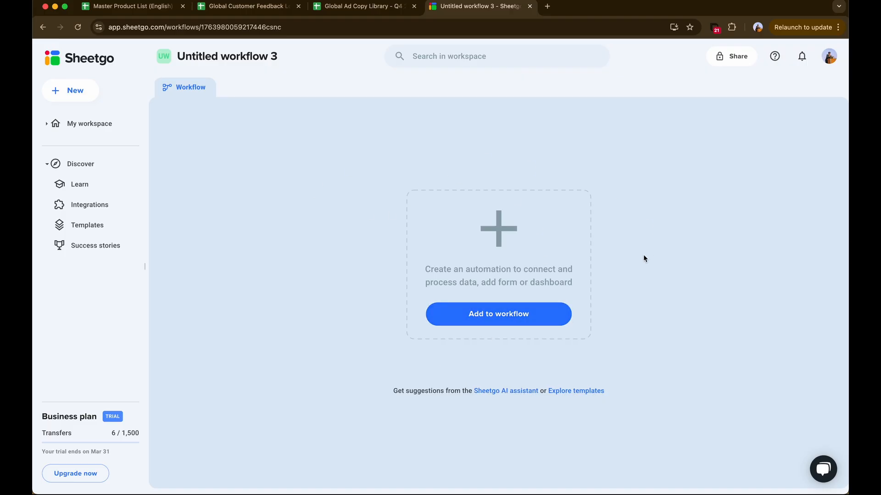
pyautogui.click(515, 314)
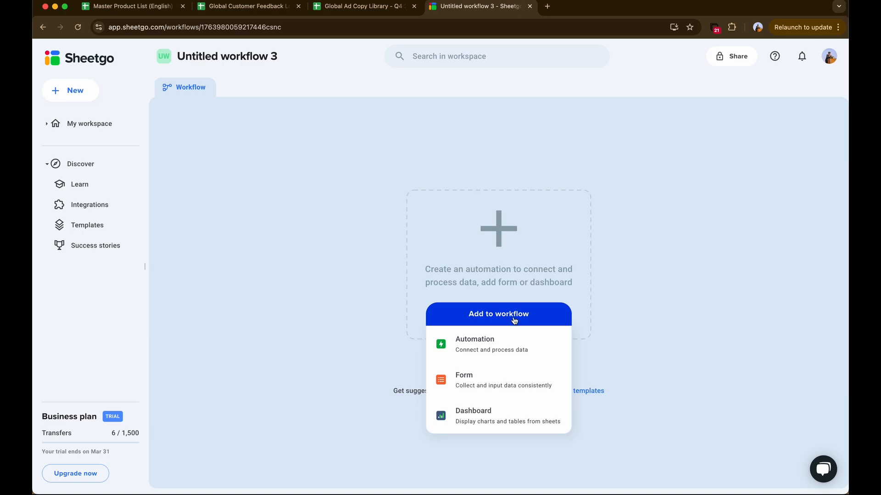
pyautogui.click(511, 340)
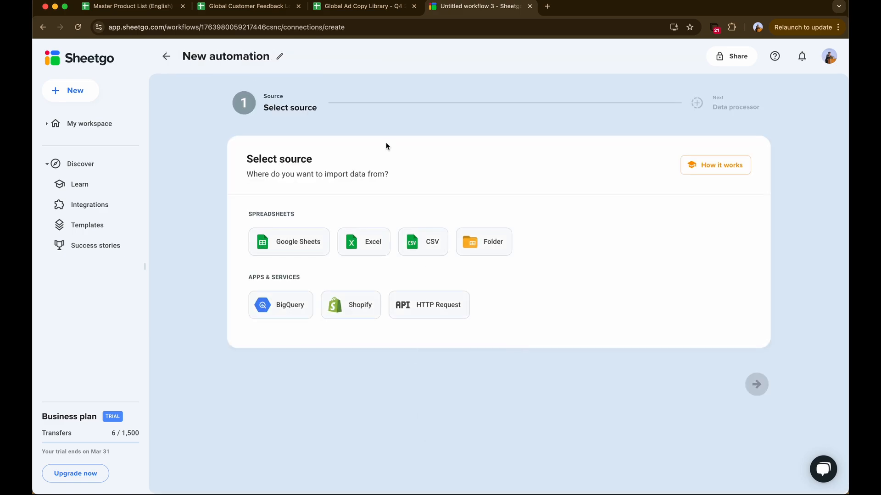
# - Set the automation's source to the Google Sheets file Master Product List (English) from Google Drive
pyautogui.click(296, 243)
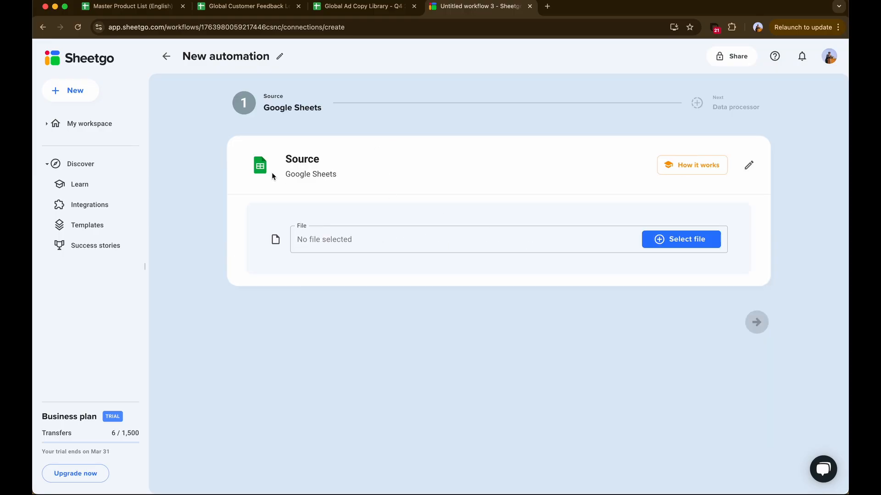
pyautogui.click(714, 243)
pyautogui.click(351, 123)
pyautogui.write('Master Product List (English)')
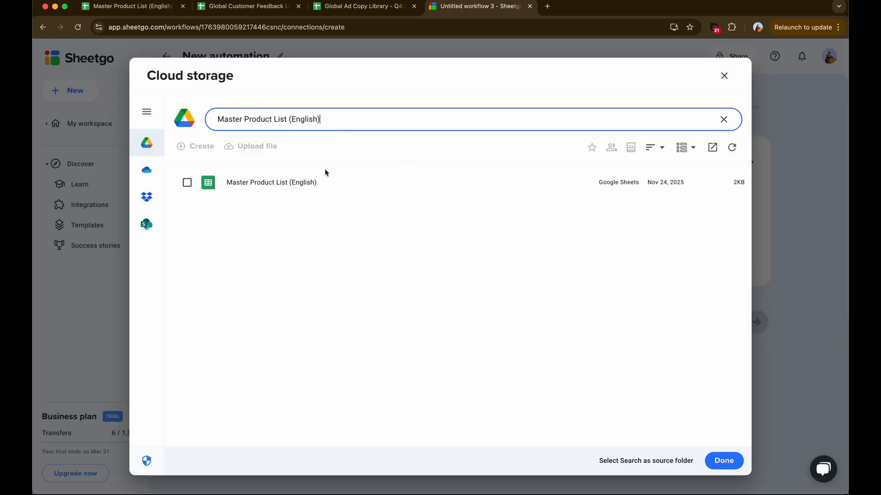
pyautogui.click(317, 182)
pyautogui.click(724, 460)
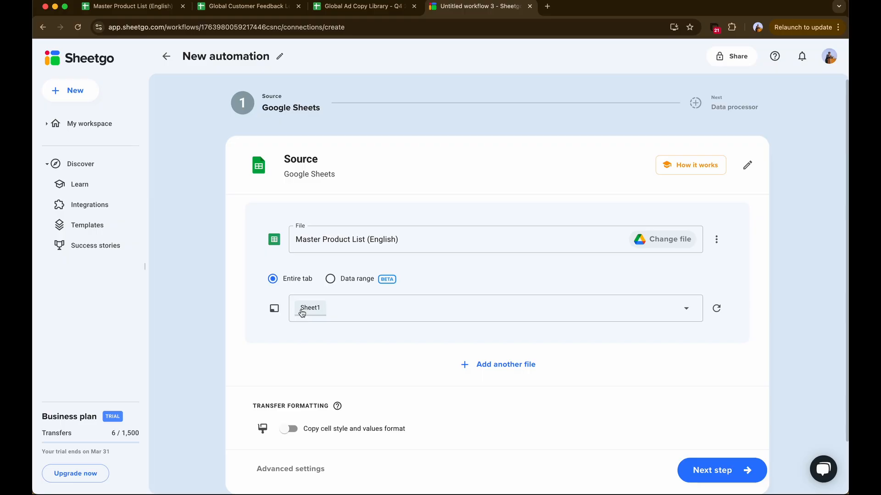
# - Examine the source's tab selection list and its Entire tab and Data range options
pyautogui.click(323, 312)
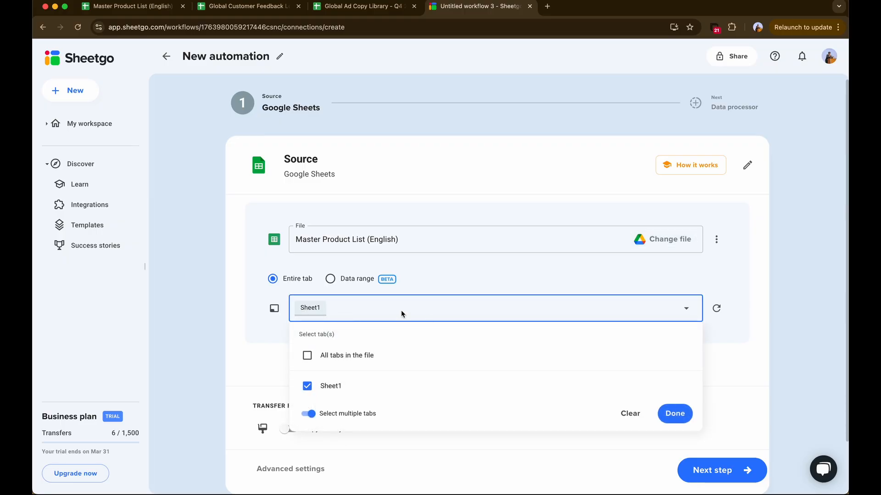
pyautogui.click(442, 264)
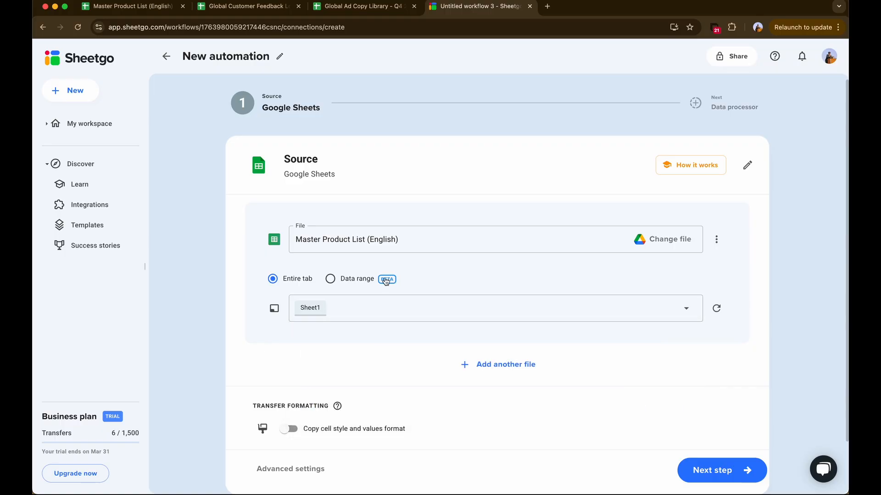
pyautogui.click(386, 281)
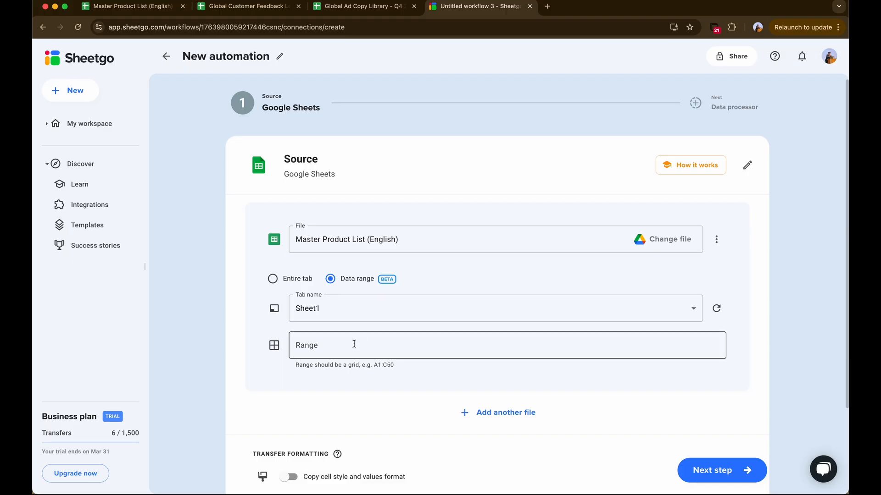
pyautogui.click(341, 314)
pyautogui.click(343, 315)
pyautogui.click(357, 350)
pyautogui.click(285, 282)
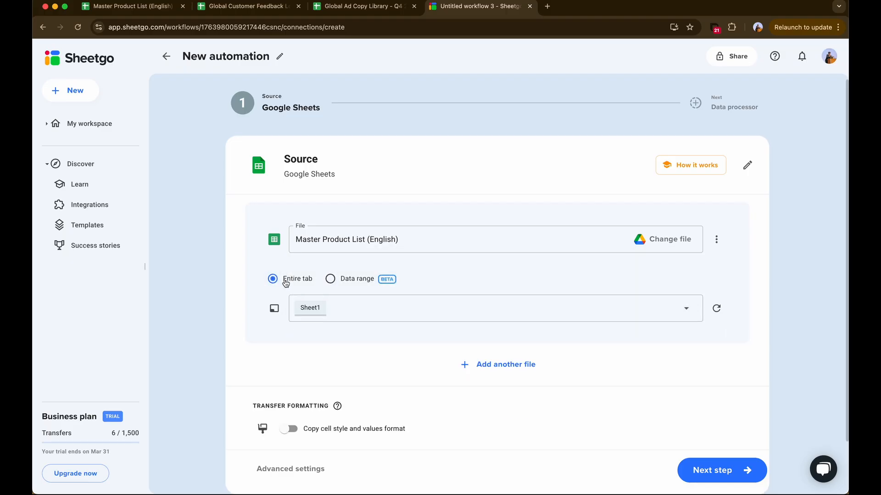
pyautogui.click(416, 317)
pyautogui.click(254, 335)
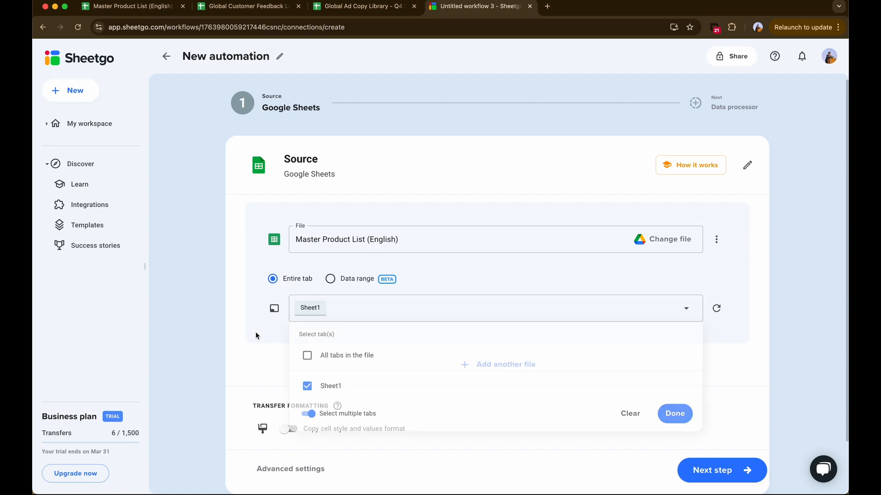
pyautogui.click(739, 473)
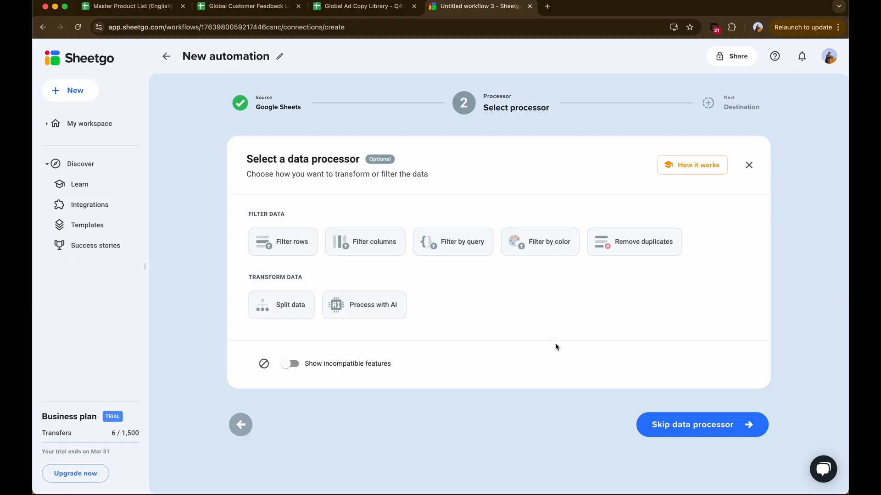
pyautogui.click(375, 305)
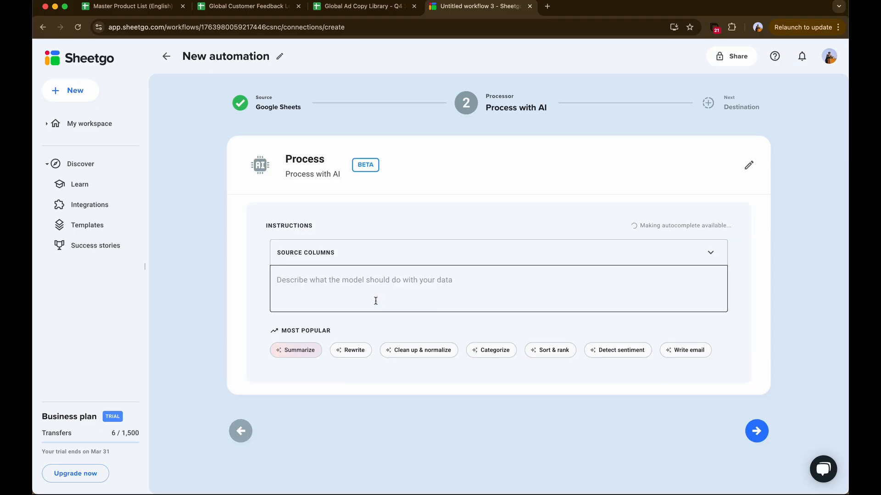
pyautogui.click(393, 286)
pyautogui.write('Read the text in the @Product Description column. Create two new columns called Spanish Description and German Description. Translate the original English text into Spanish and German accordingly and place the results in the new columns.')
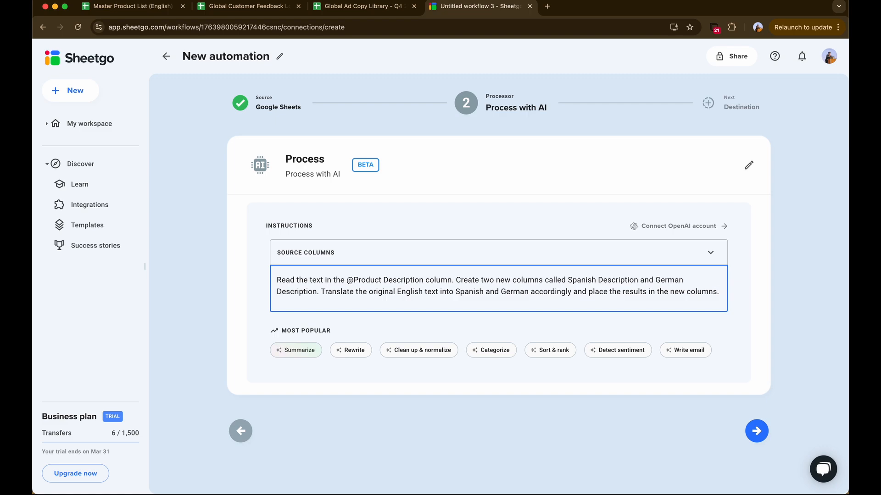
pyautogui.click(810, 252)
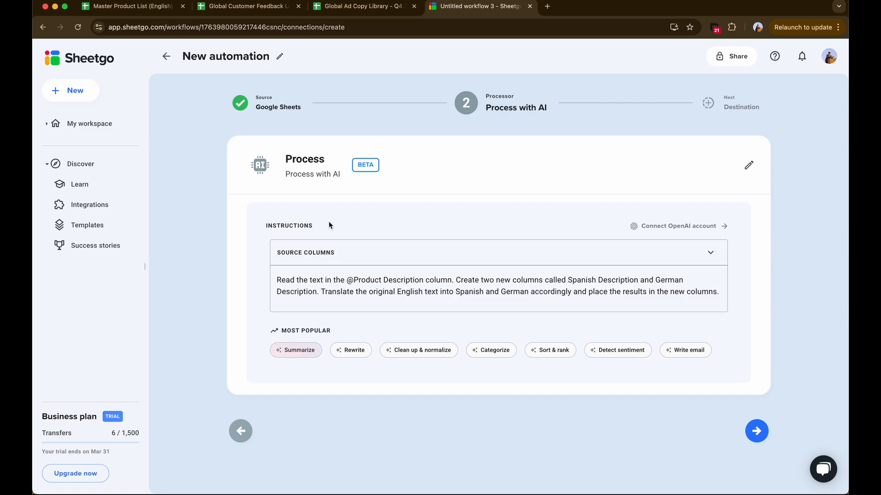
pyautogui.moveTo(266, 331); pyautogui.dragTo(356, 334)
pyautogui.click(355, 333)
pyautogui.moveTo(275, 279); pyautogui.dragTo(618, 304)
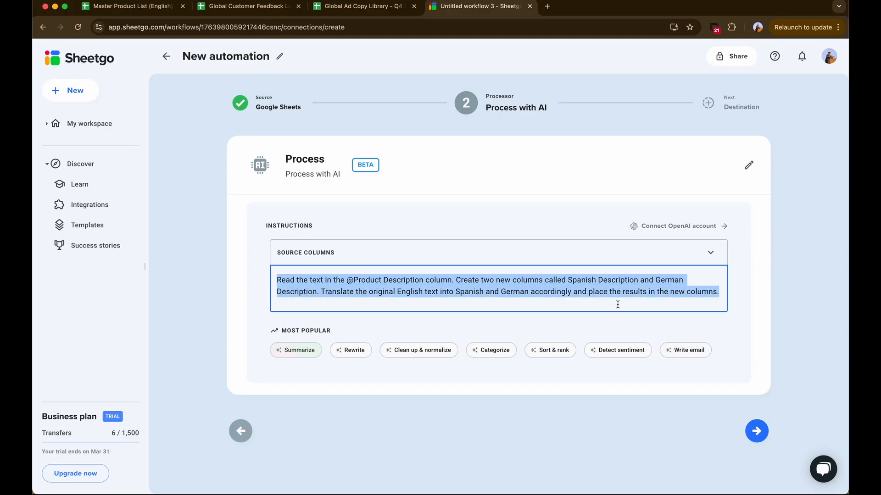
pyautogui.click(789, 294)
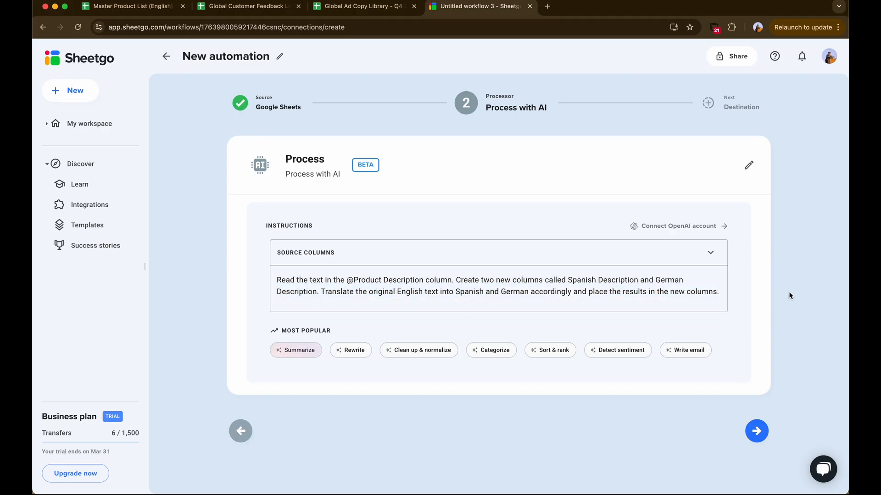
# - Set a Google Sheets destination that writes to the existing file Master Product List (English)
pyautogui.click(757, 433)
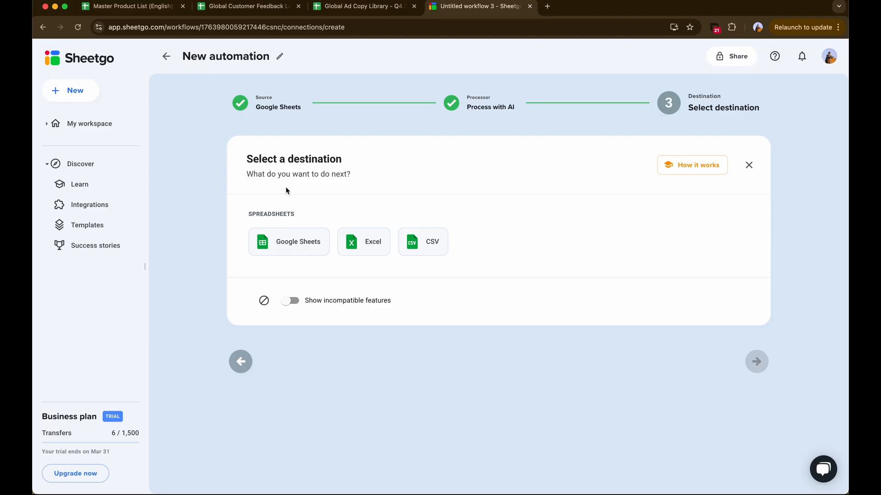
pyautogui.moveTo(235, 160); pyautogui.dragTo(445, 180)
pyautogui.click(445, 180)
pyautogui.click(302, 243)
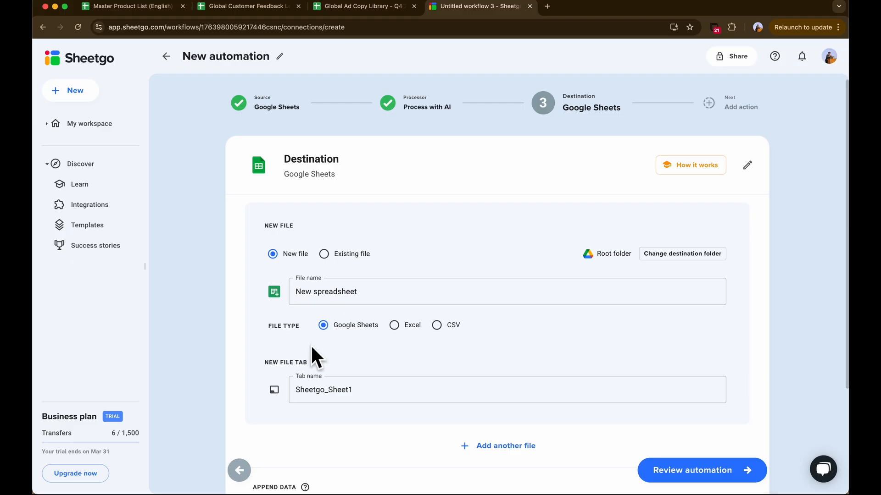
pyautogui.click(346, 255)
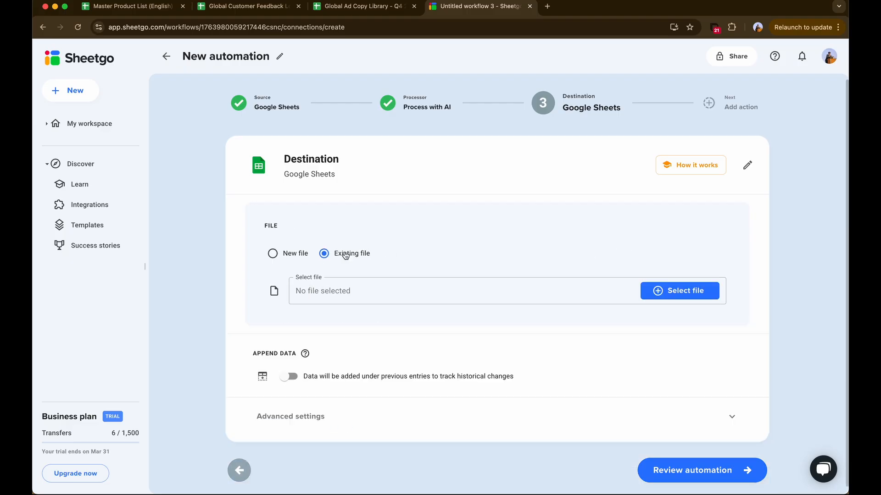
pyautogui.click(661, 292)
pyautogui.click(312, 120)
pyautogui.write('Master Product List (English)')
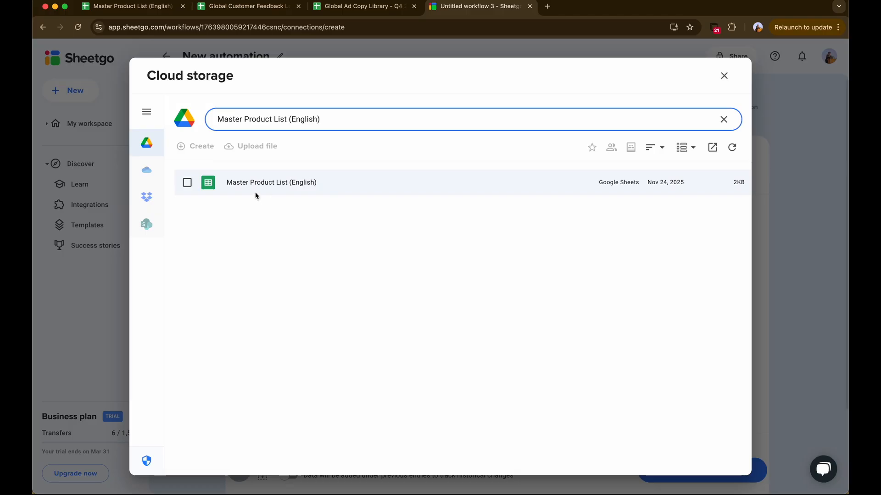
pyautogui.click(280, 186)
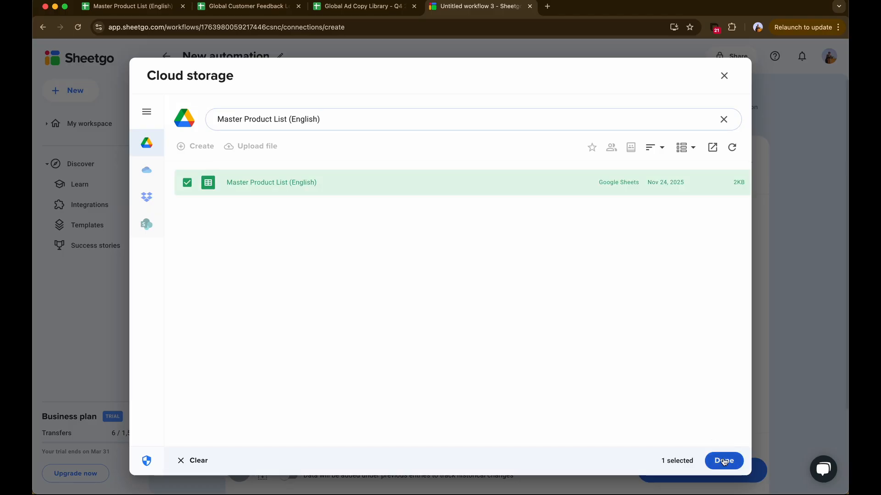
pyautogui.click(724, 460)
# - Check the destination's tab name and append settings and proceed to the automation review
pyautogui.scroll(-1, 311, 323)
pyautogui.scroll(-2, 487, 362)
pyautogui.scroll(2, 453, 353)
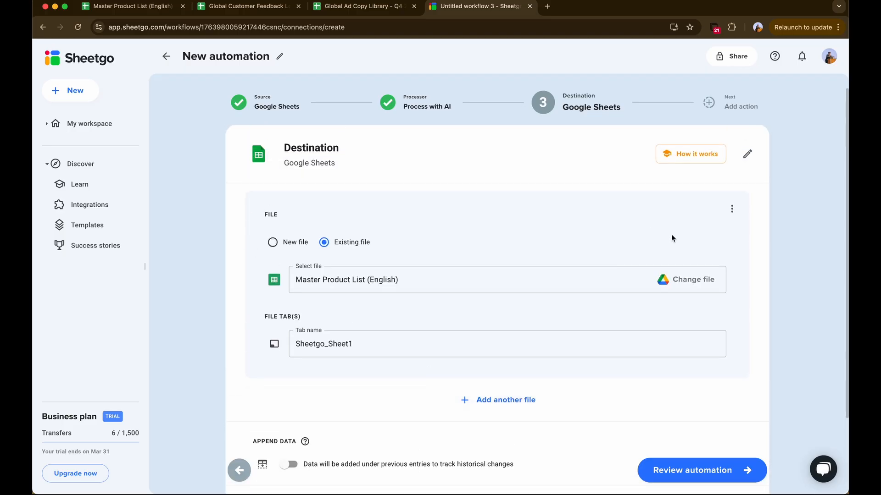
pyautogui.scroll(-1, 499, 365)
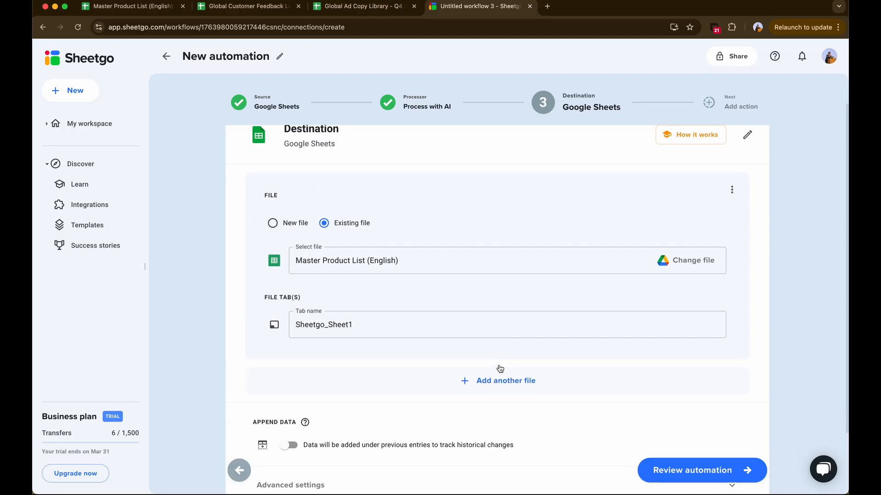
pyautogui.scroll(-3, 624, 412)
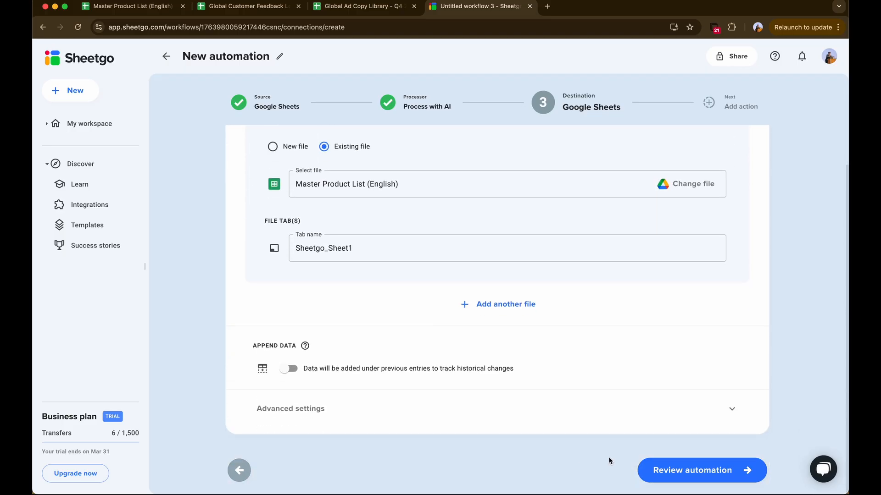
pyautogui.click(738, 473)
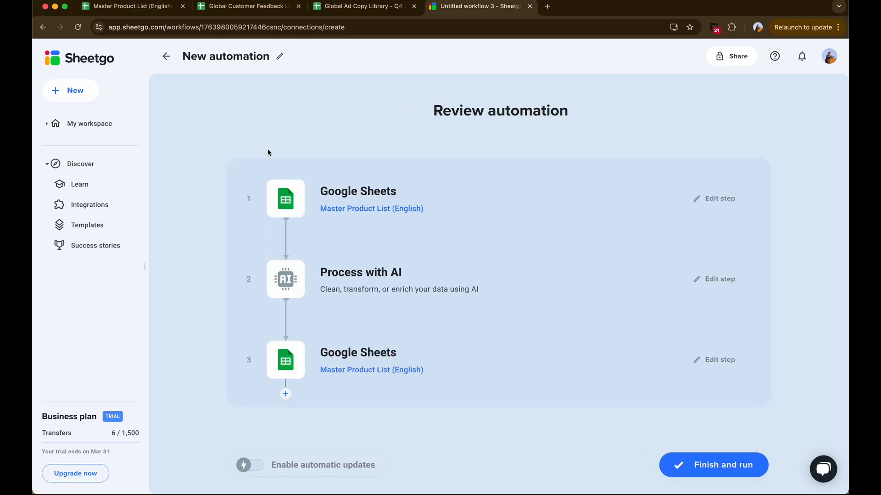
# - Inspect the automation's source and optional additional action from the review, and return to the review
pyautogui.moveTo(298, 187); pyautogui.dragTo(448, 211)
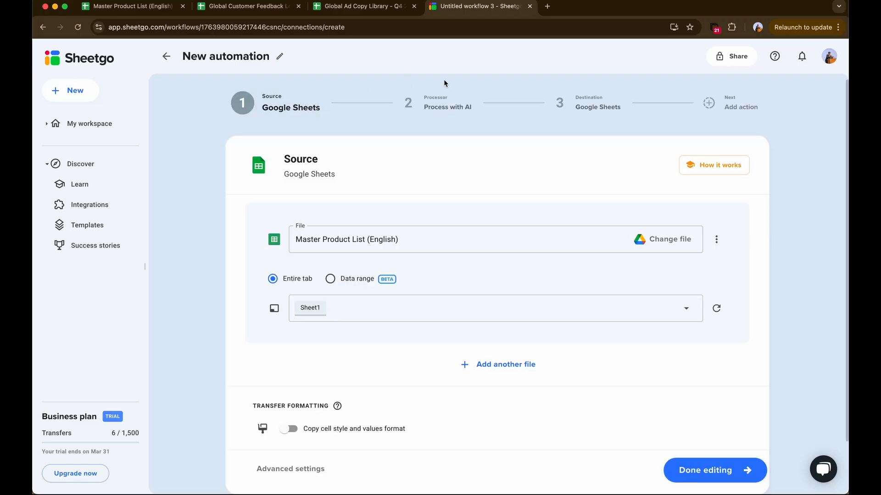
pyautogui.click(741, 103)
pyautogui.click(749, 165)
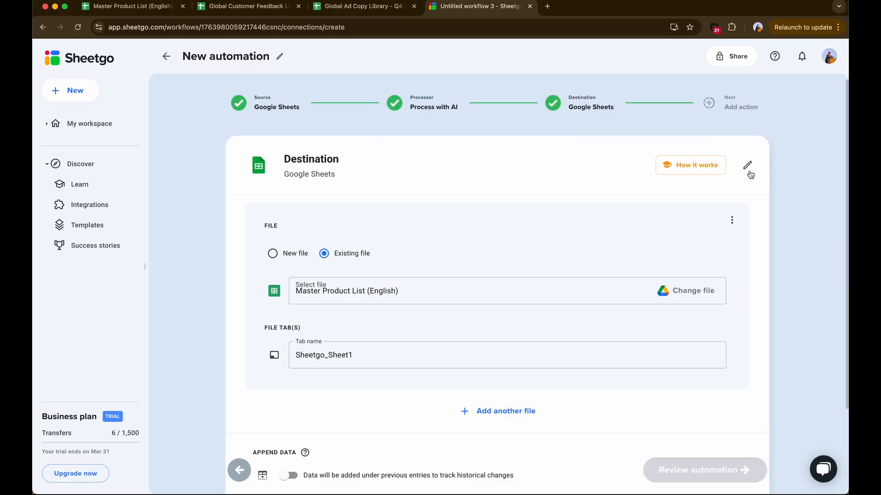
pyautogui.click(715, 473)
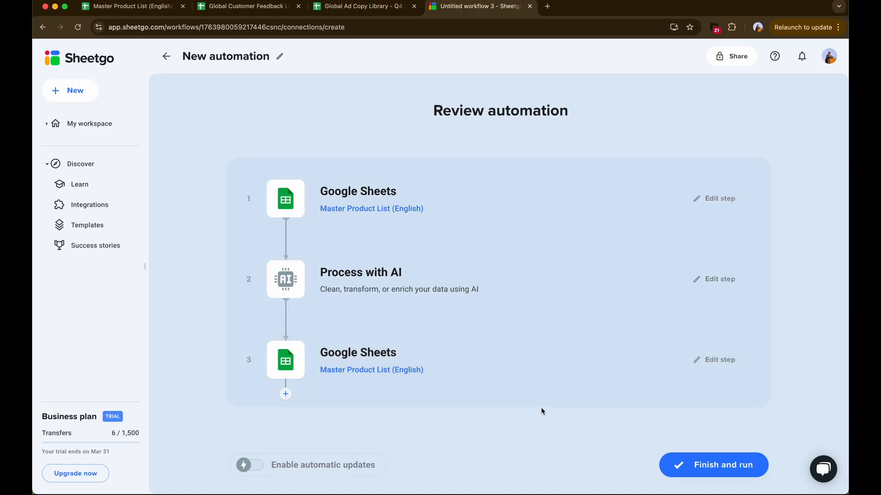
# - Finish and run the automation, and open its destination file Master Product List (English) from the workflow
pyautogui.click(712, 465)
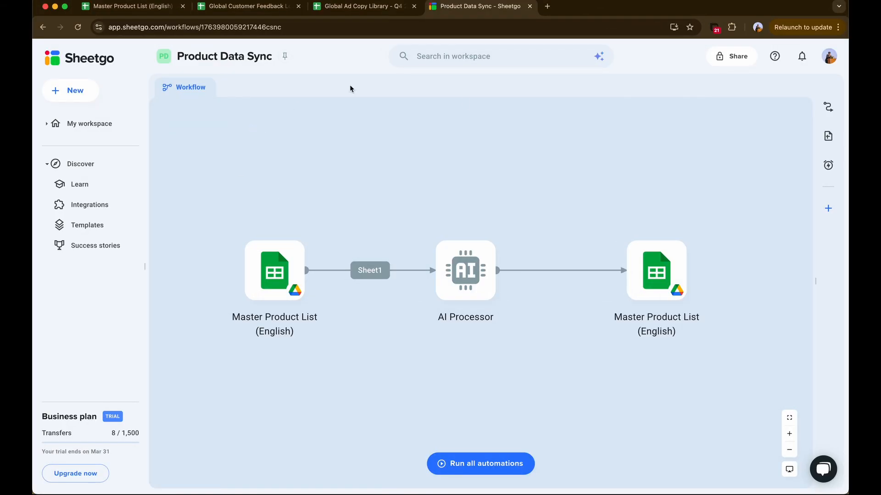
pyautogui.moveTo(350, 210); pyautogui.dragTo(306, 160)
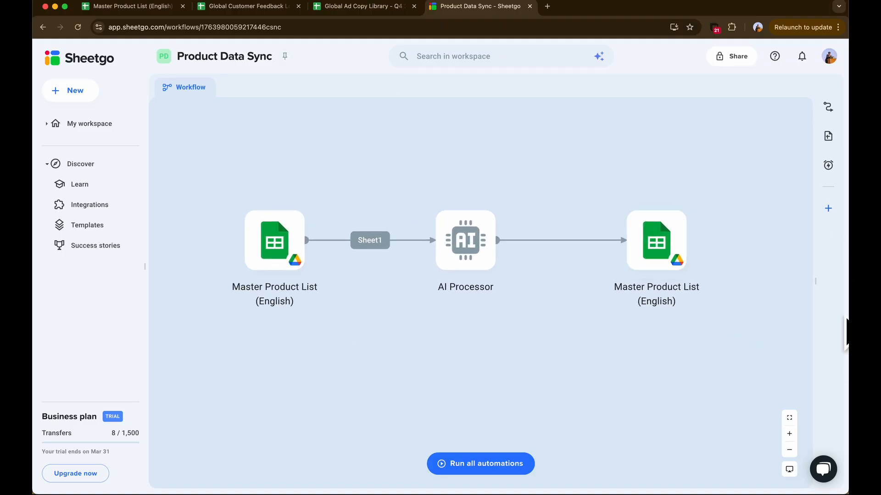
pyautogui.click(654, 246)
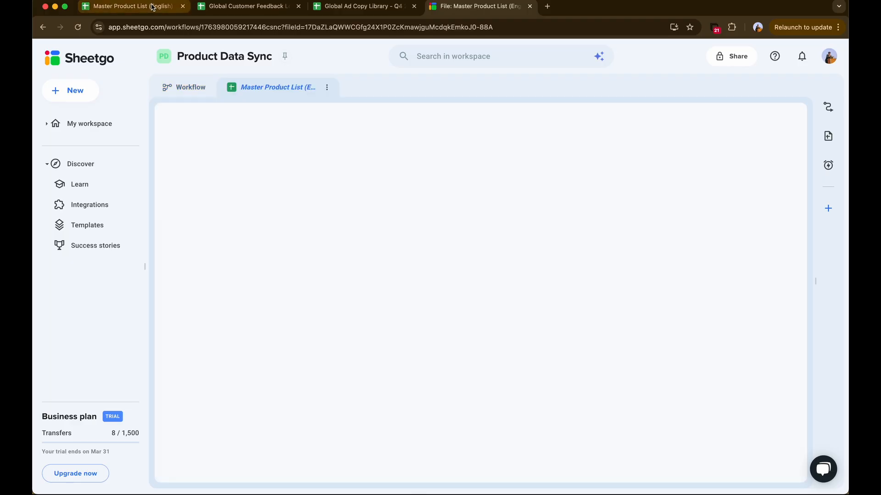
# - Switch to Master Product List (English) in Google Sheets and examine the original, Spanish and German description columns on the Sheetgo_Sheet1 tab
pyautogui.click(153, 6)
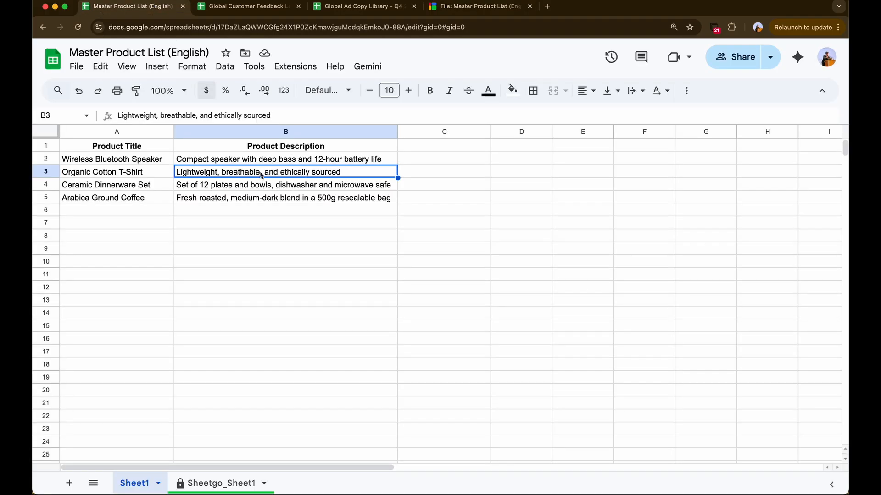
pyautogui.click(238, 481)
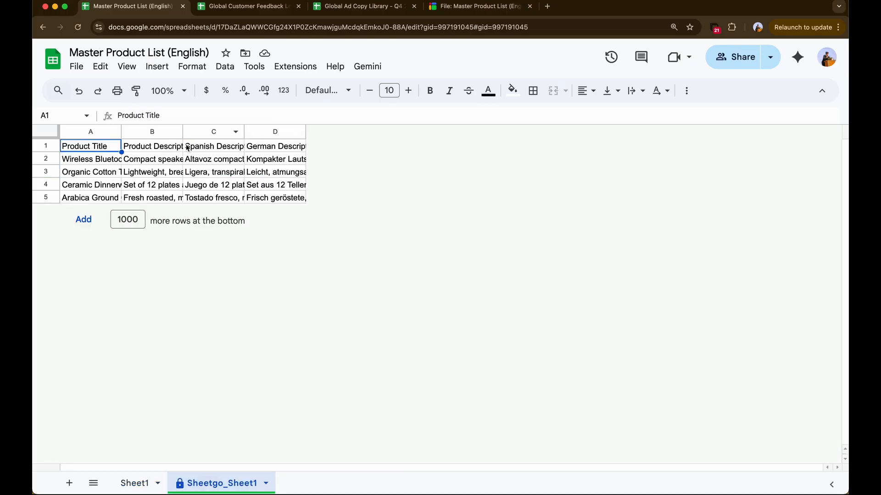
pyautogui.click(150, 151)
pyautogui.moveTo(150, 152); pyautogui.dragTo(147, 207)
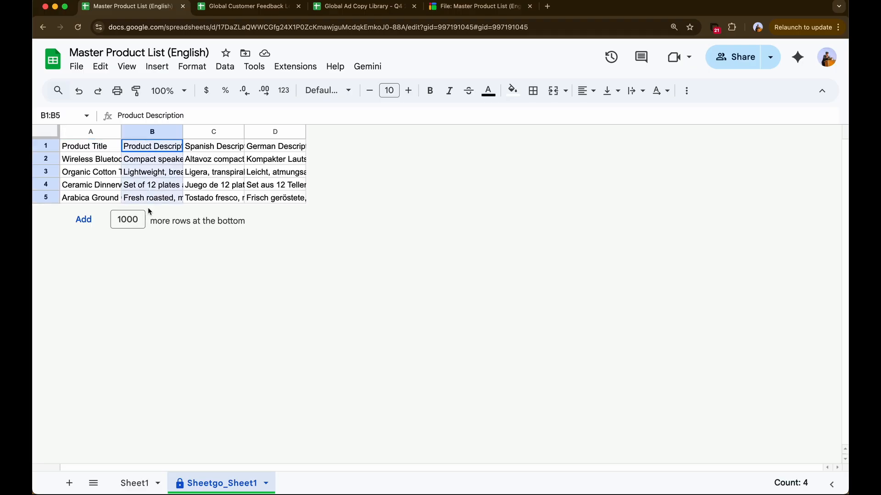
pyautogui.moveTo(230, 147); pyautogui.dragTo(225, 206)
pyautogui.moveTo(275, 147); pyautogui.dragTo(275, 198)
pyautogui.click(217, 150)
pyautogui.click(301, 146)
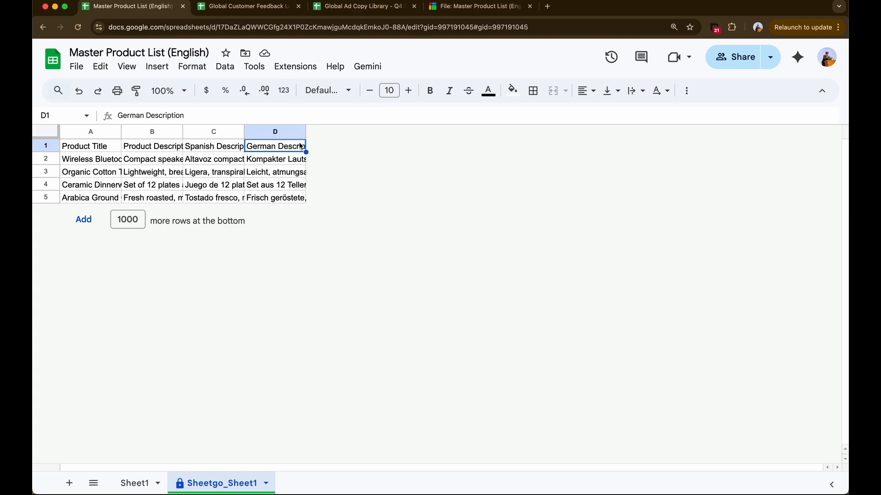
# - Allow editing the protected sheet without a reminder for 5 minutes, and fit the Spanish Description and German Description columns to their text
pyautogui.click(306, 133)
pyautogui.click(394, 293)
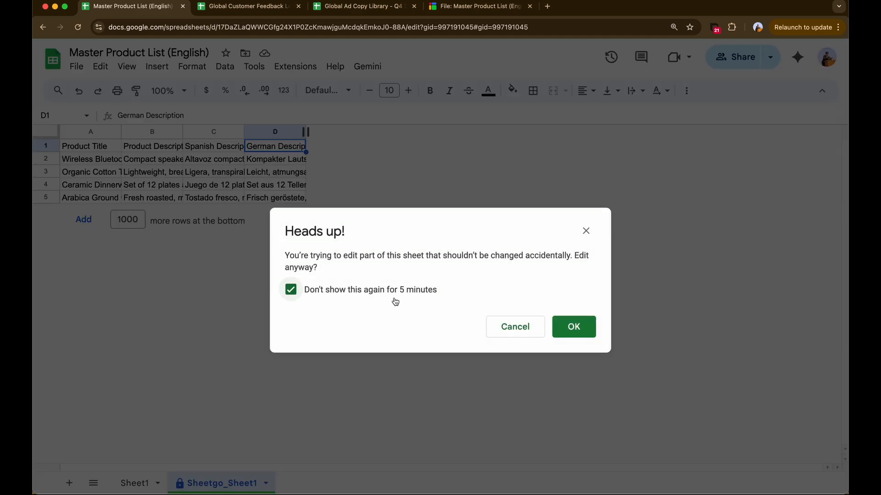
pyautogui.click(574, 327)
pyautogui.doubleClick(244, 132)
pyautogui.moveTo(224, 158); pyautogui.dragTo(594, 197)
pyautogui.click(634, 309)
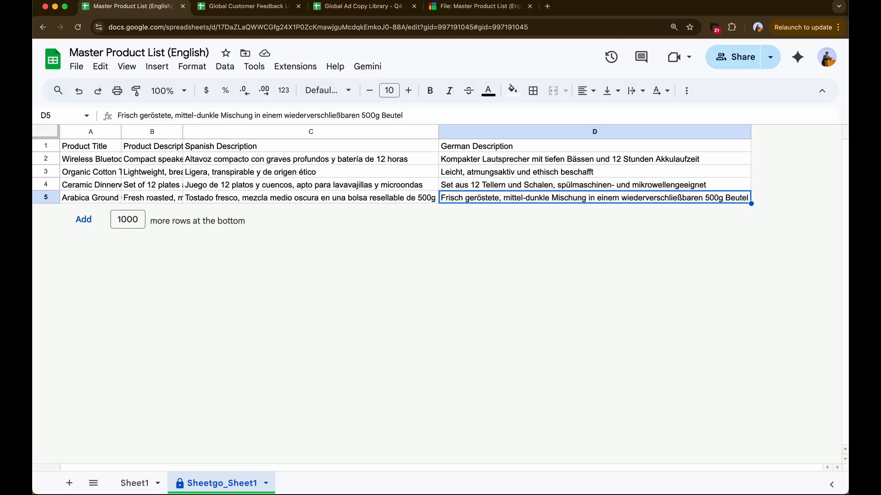
# - Examine the multilingual Customer Feedback column in the spreadsheet Global Customer Feedback Log - Q3 2024
pyautogui.click(216, 5)
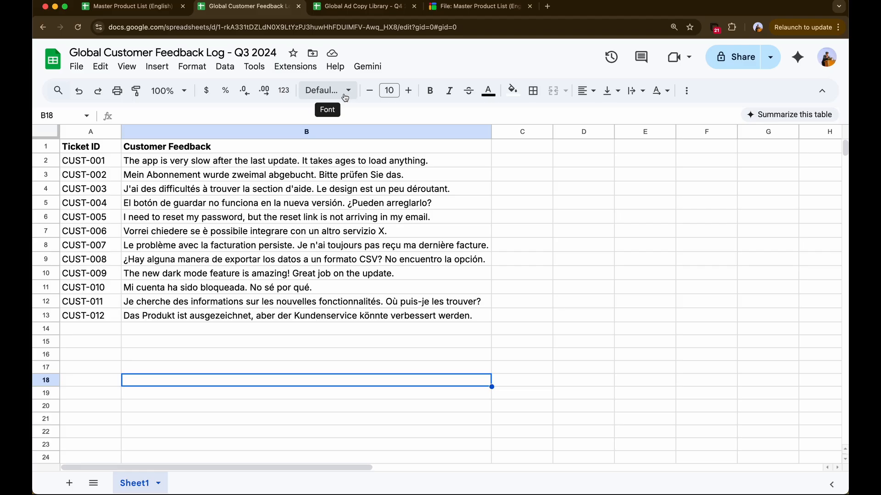
pyautogui.moveTo(362, 161); pyautogui.dragTo(393, 319)
pyautogui.click(384, 329)
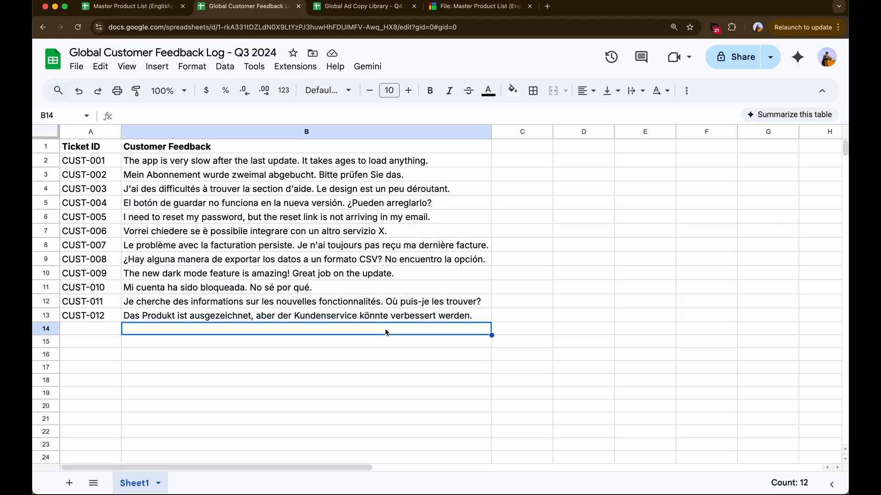
pyautogui.click(222, 161)
pyautogui.moveTo(213, 204); pyautogui.dragTo(214, 315)
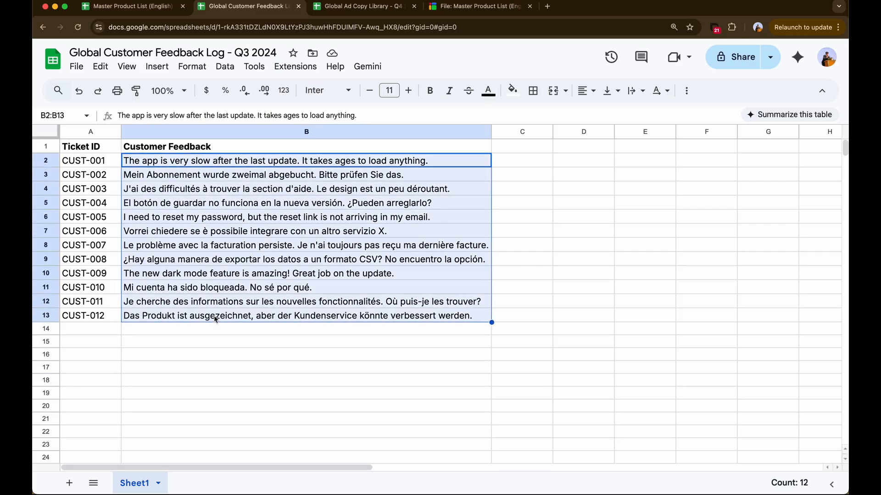
pyautogui.click(263, 262)
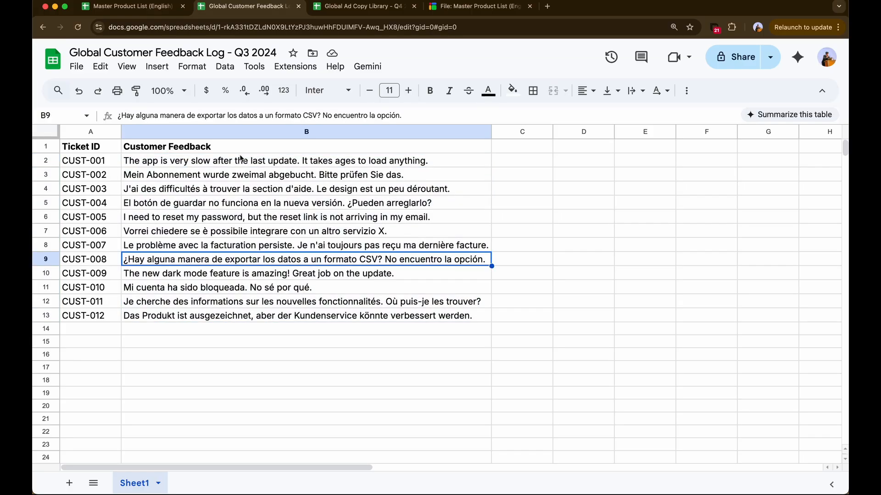
pyautogui.moveTo(234, 162); pyautogui.dragTo(211, 314)
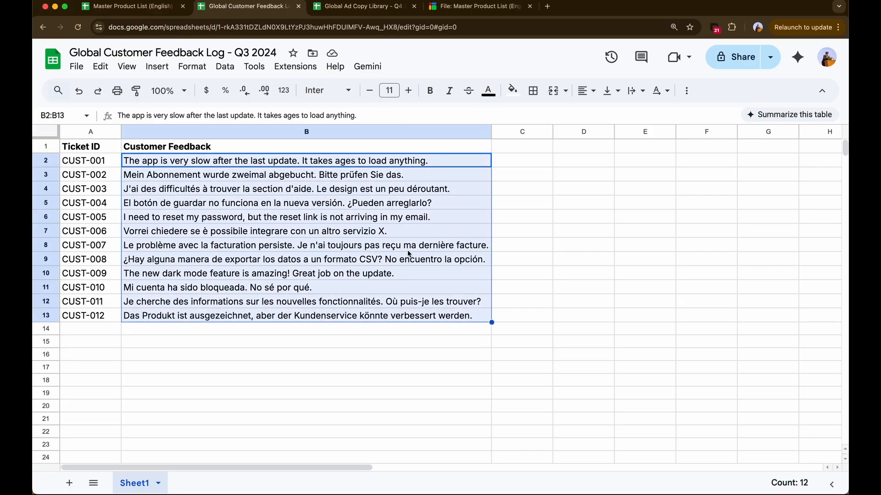
pyautogui.click(648, 271)
pyautogui.click(569, 261)
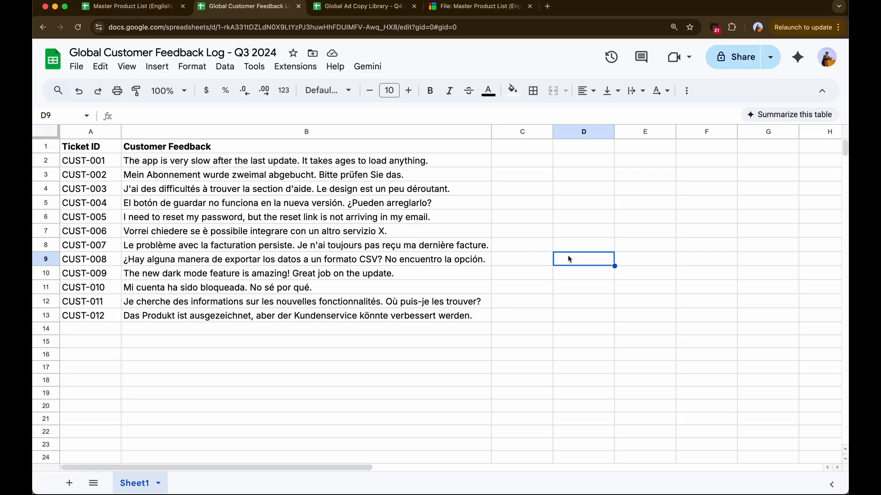
pyautogui.click(613, 241)
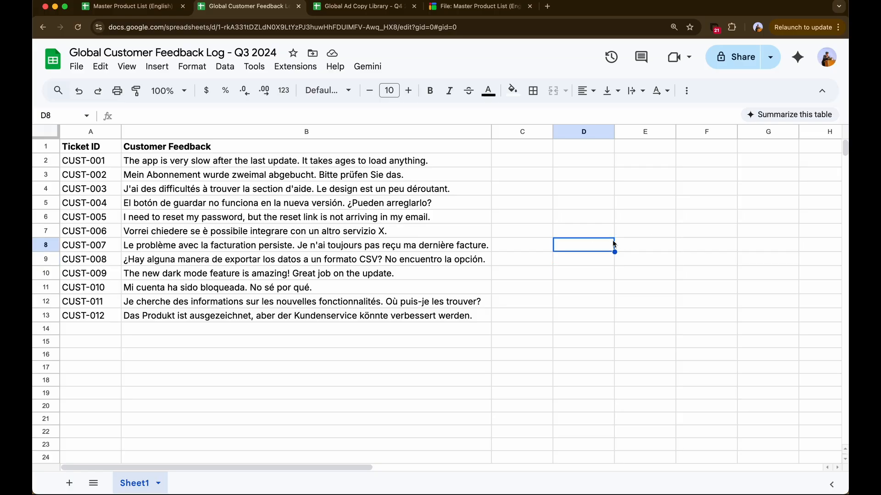
# - Switch to Sheetgo, create a new workflow with the classic builder, and start a new automation in it
pyautogui.click(444, 12)
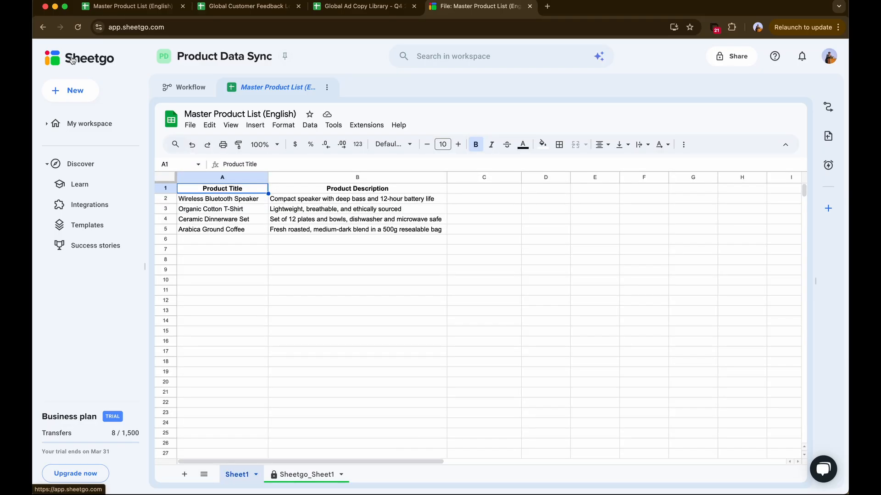
pyautogui.click(71, 60)
pyautogui.click(69, 90)
pyautogui.click(101, 111)
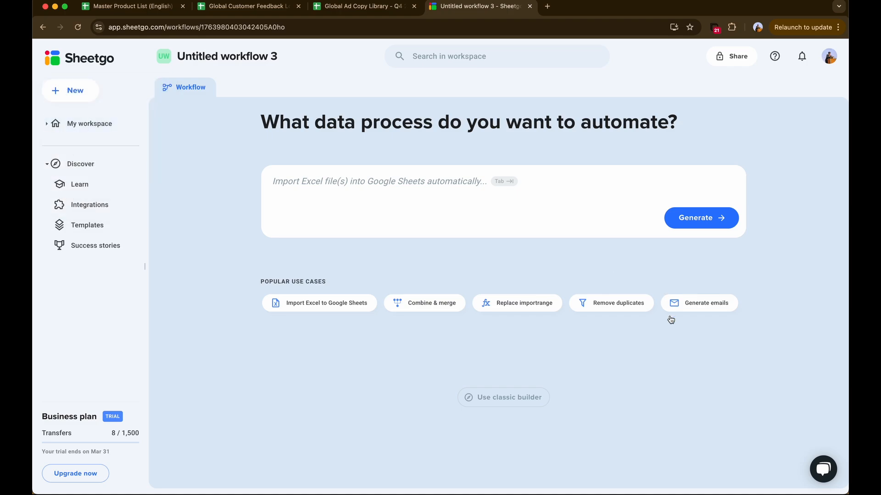
pyautogui.click(499, 405)
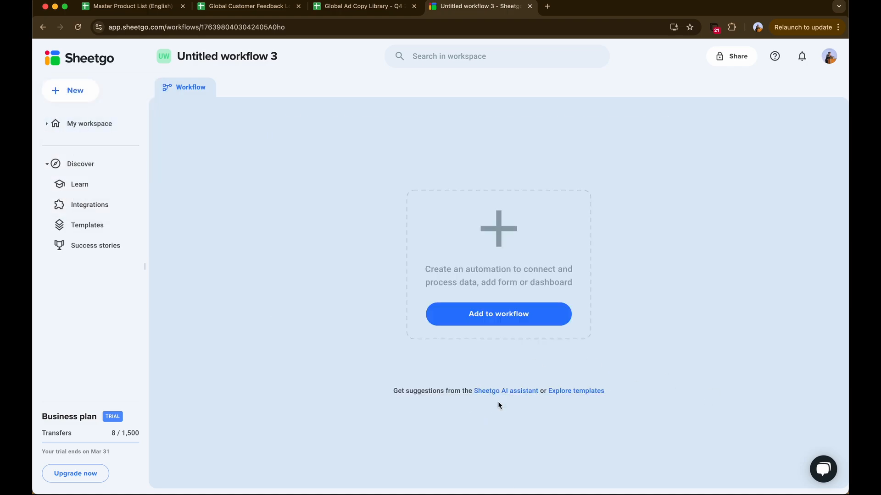
pyautogui.click(490, 316)
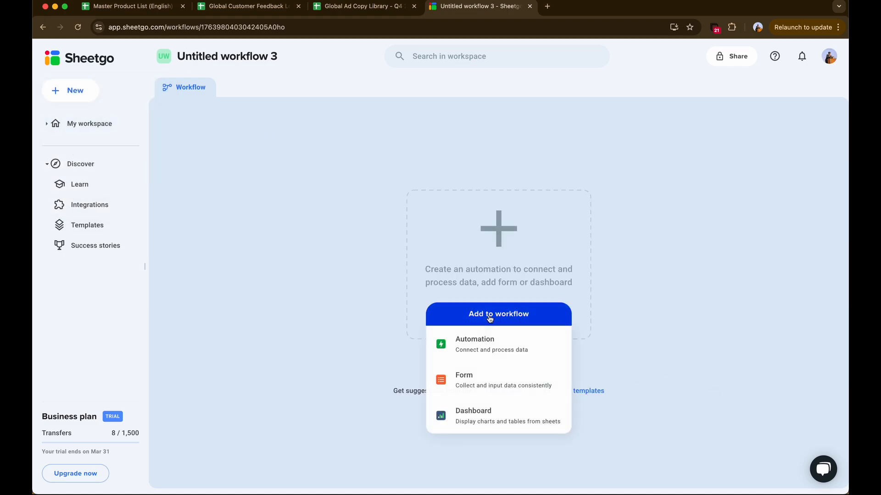
pyautogui.click(484, 347)
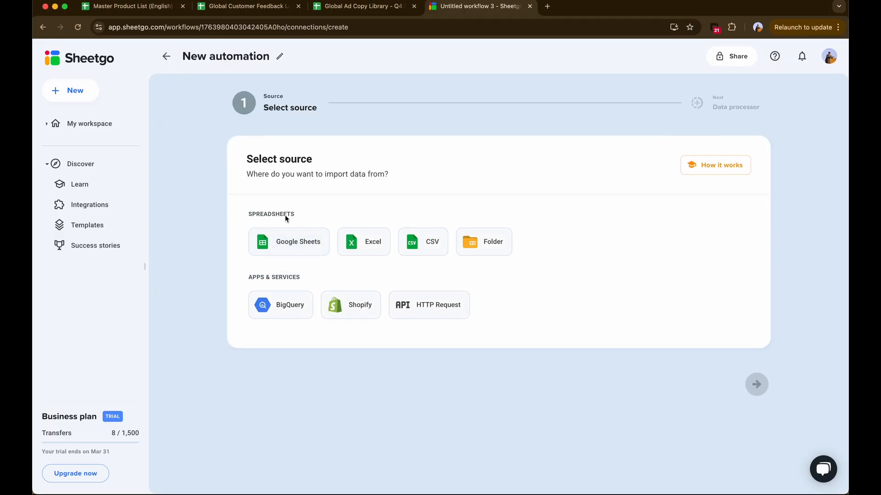
# - Set the Google Sheets file Global Customer Feedback Log - Q3 2024 as the source with its entire Sheet1 tab, and proceed to the data processor
pyautogui.click(288, 242)
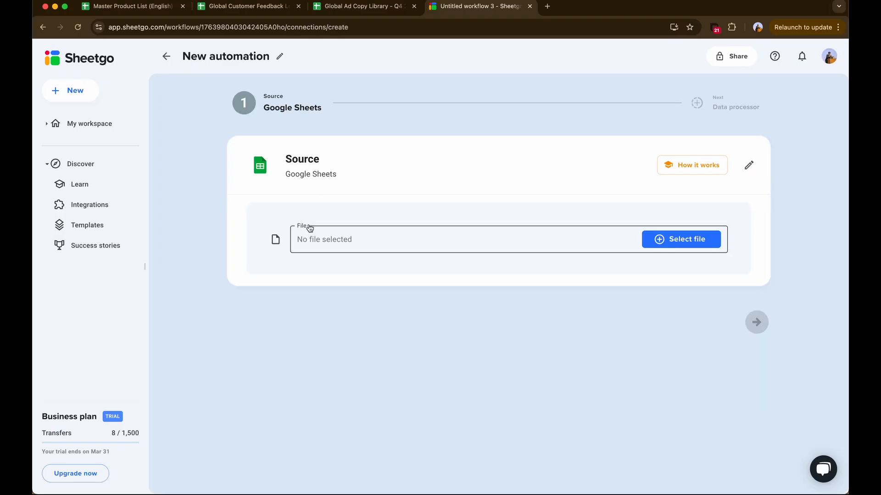
pyautogui.click(652, 242)
pyautogui.write('Global Customer Feedback Log - Q3 2024')
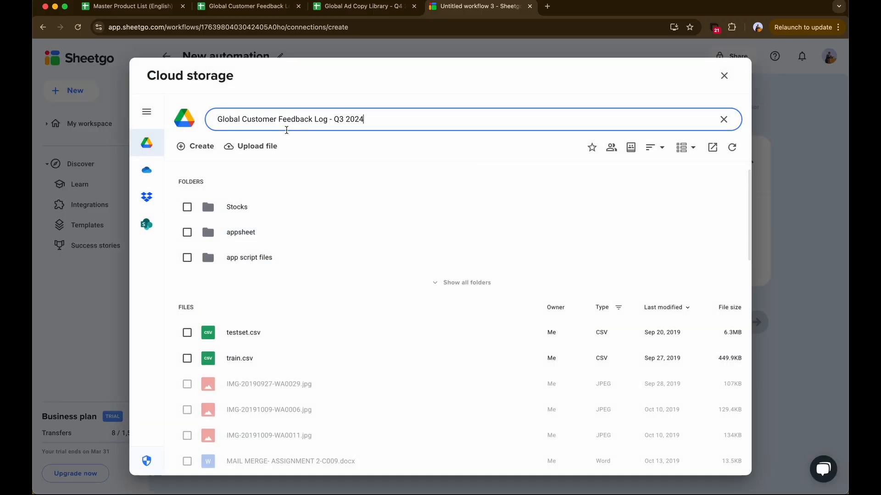
pyautogui.press('Return')
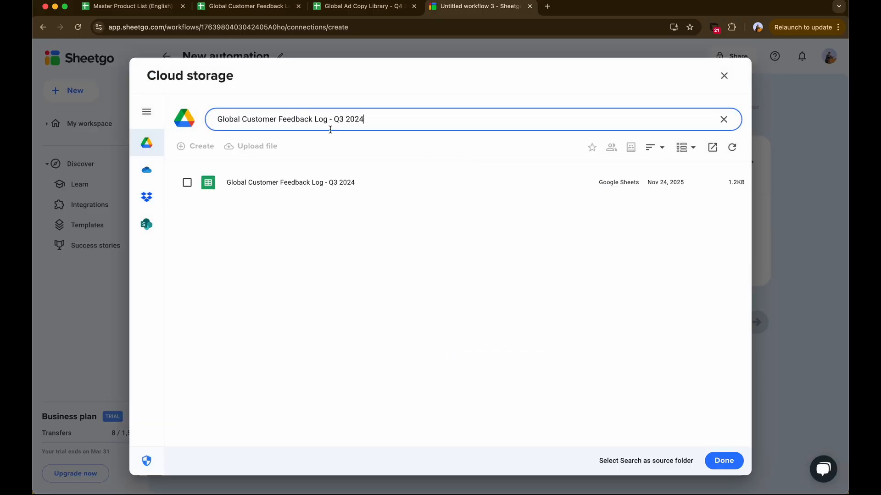
pyautogui.click(361, 193)
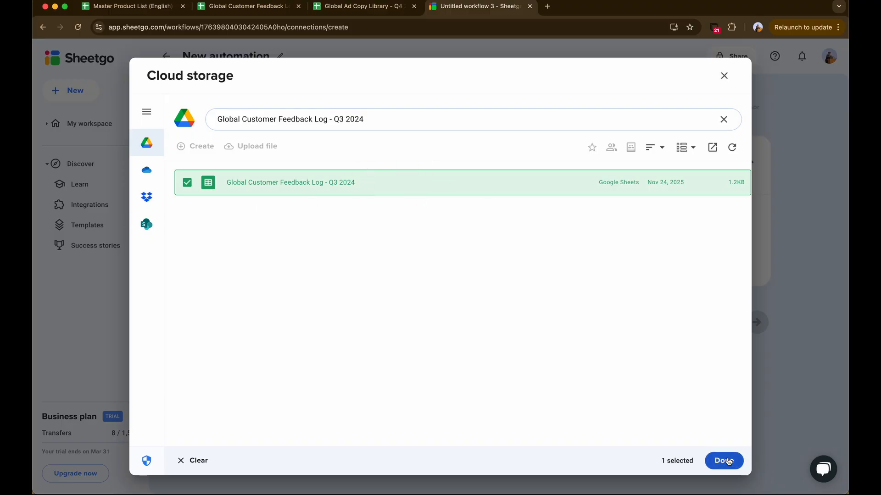
pyautogui.click(729, 462)
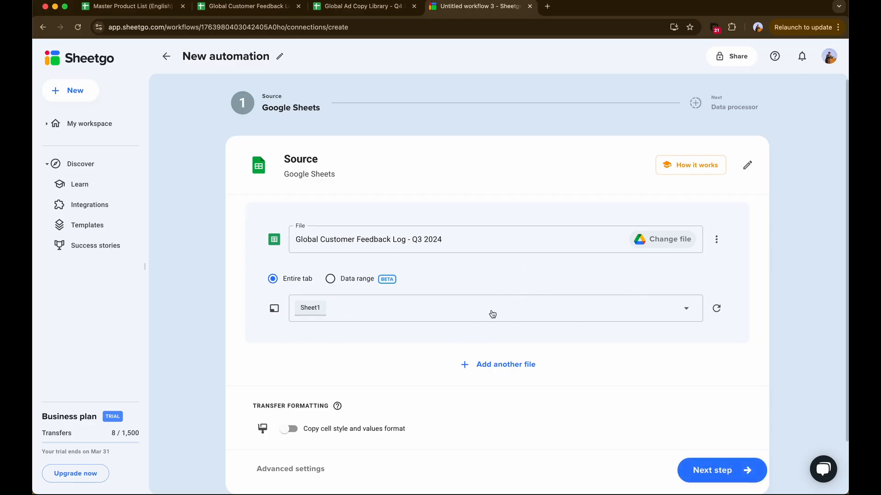
pyautogui.click(746, 470)
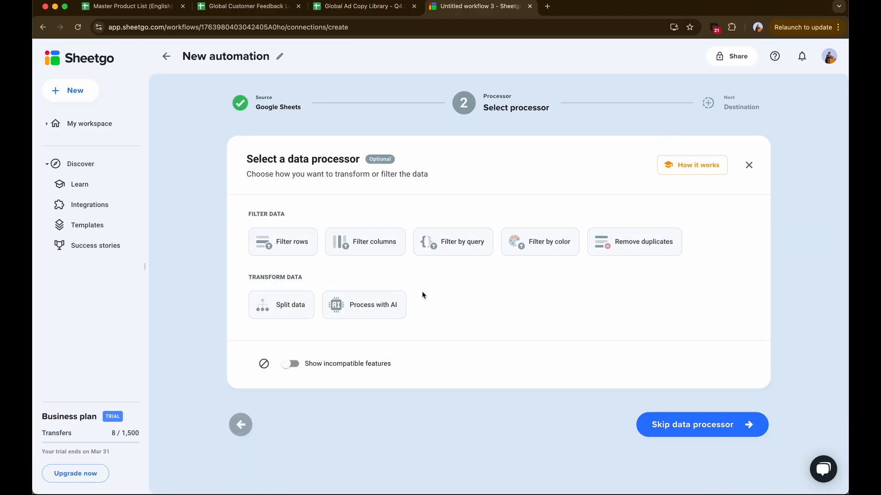
pyautogui.click(361, 306)
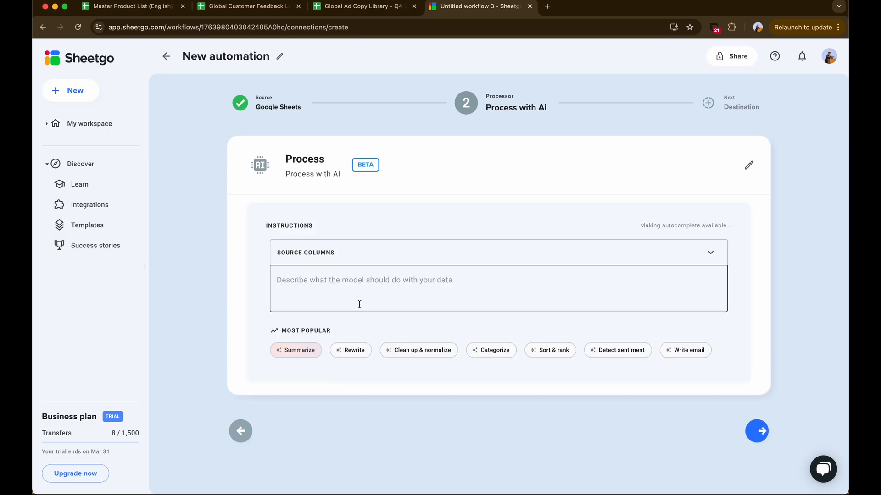
pyautogui.write('Analyze the text in the @Customer Feedback column. Auto-detect the original language and translate it into English. Place the result in a new column called Translated Feedback (English).')
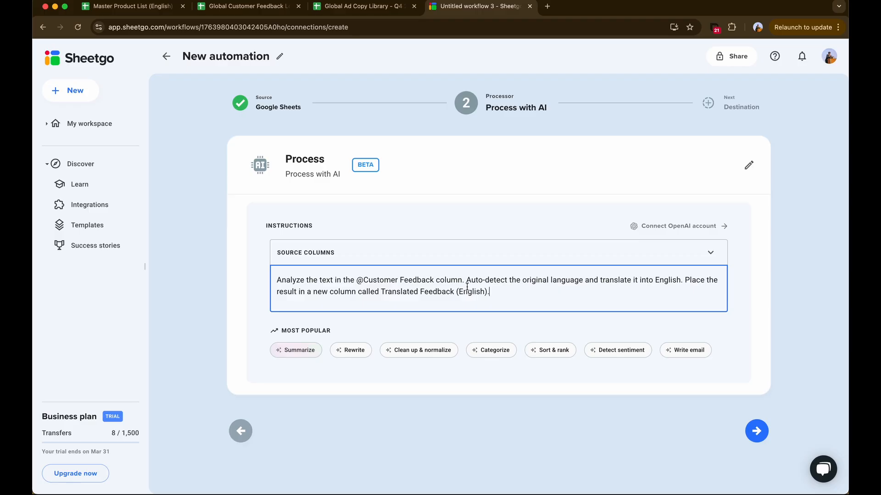
pyautogui.moveTo(317, 292); pyautogui.dragTo(624, 281)
pyautogui.click(521, 286)
pyautogui.click(755, 431)
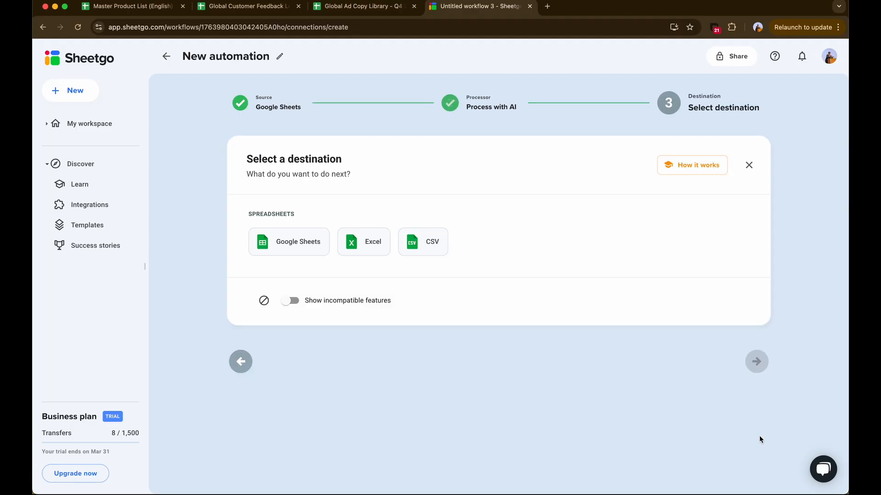
# - Set a Google Sheets destination that writes to the existing file Global Customer Feedback Log - Q3 2024
pyautogui.click(289, 240)
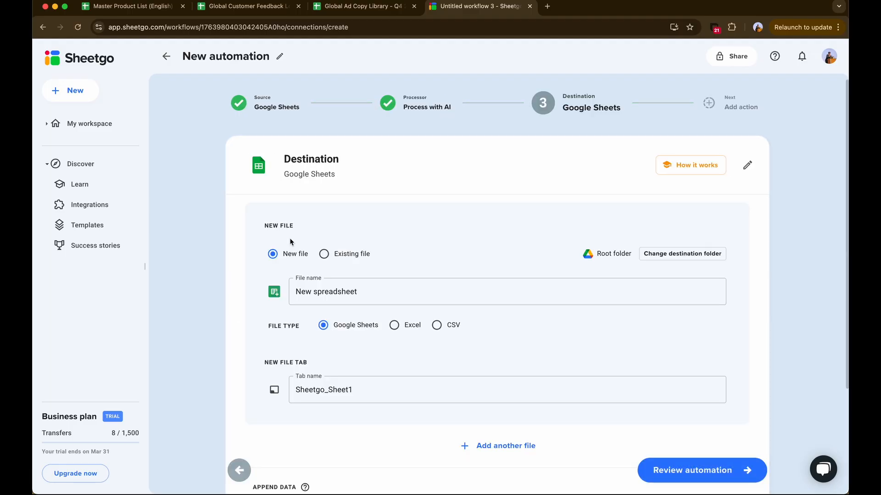
pyautogui.click(329, 260)
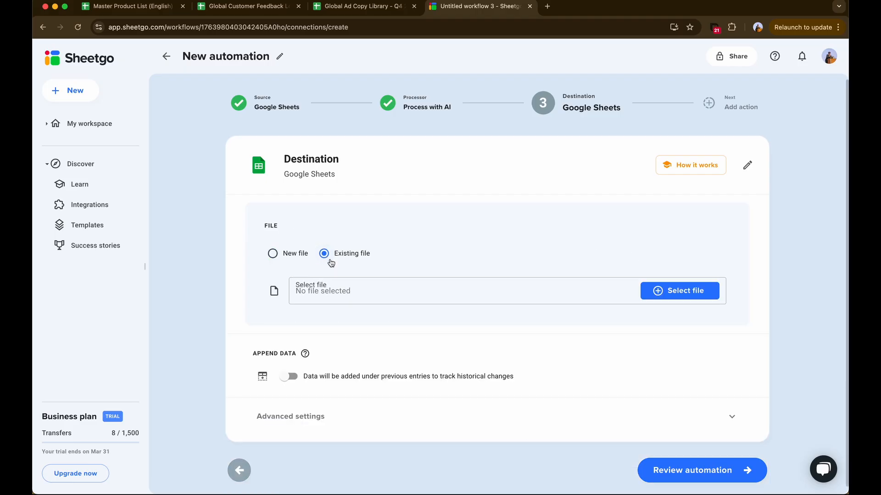
pyautogui.click(512, 294)
pyautogui.write('Global Customer Feedback Log - Q3 2024')
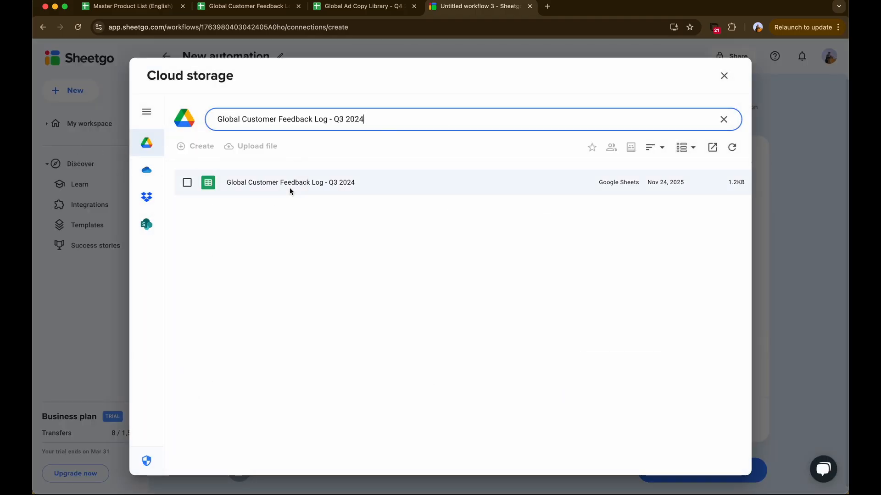
pyautogui.click(278, 192)
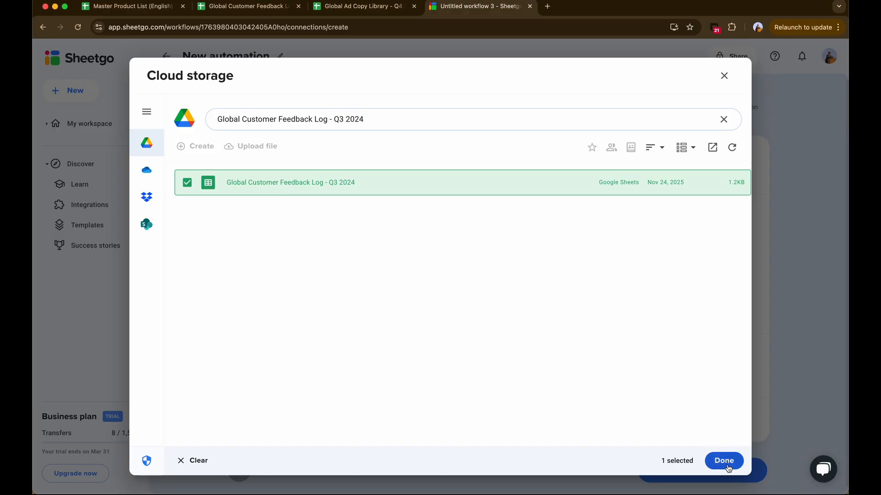
pyautogui.click(724, 461)
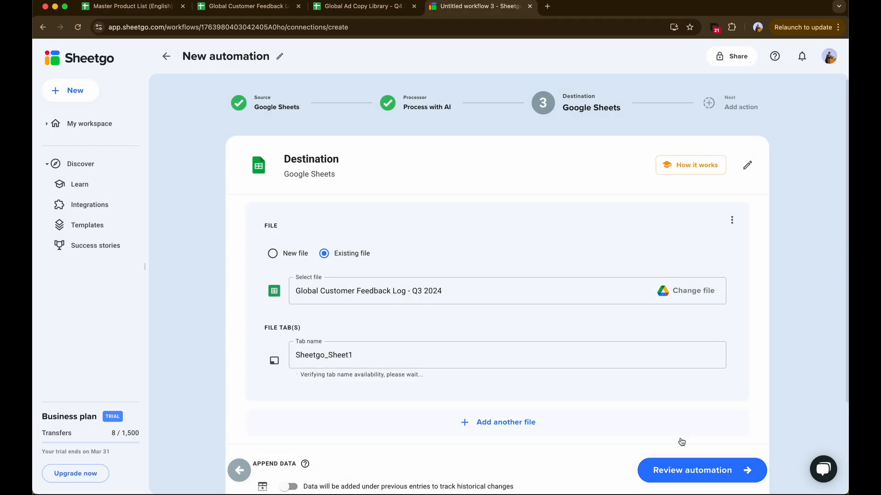
# - Review the customer feedback automation, finish and run it, and dismiss the run notification
pyautogui.click(710, 468)
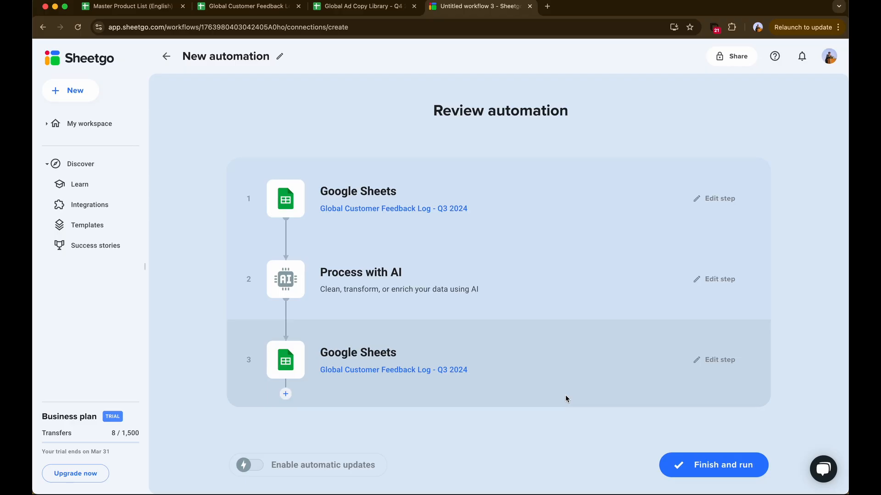
pyautogui.click(718, 465)
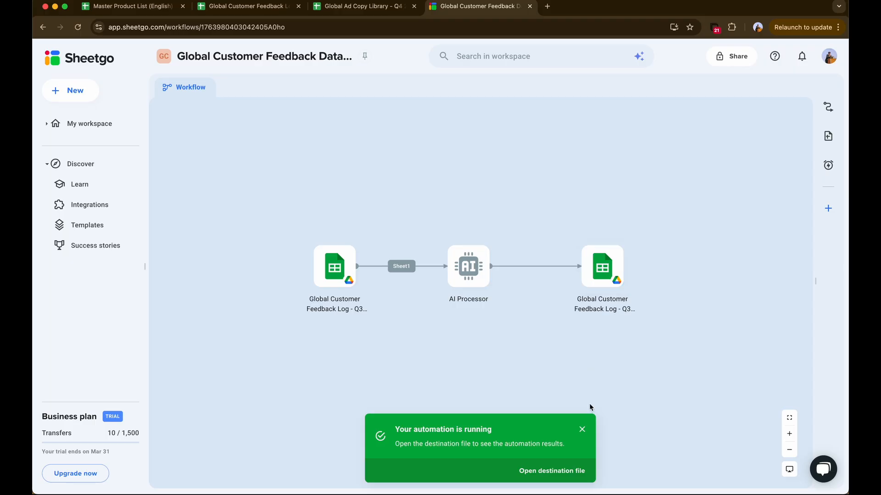
pyautogui.click(583, 429)
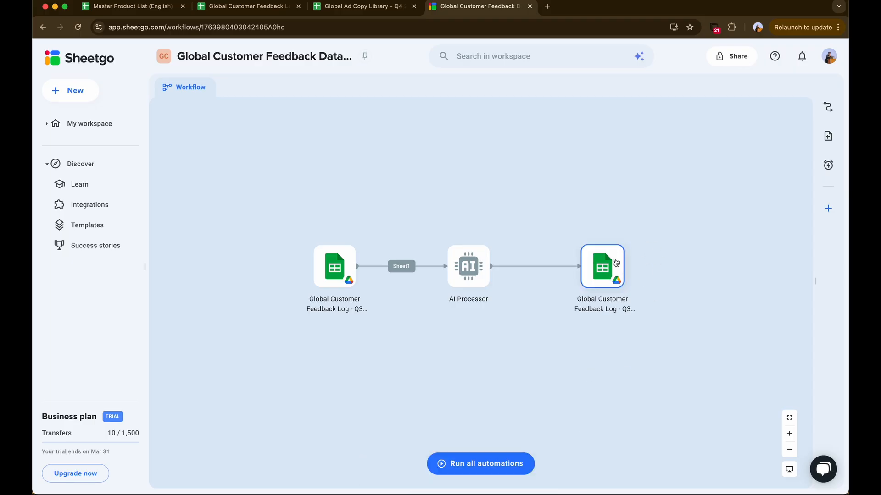
# - Switch to the Global Customer Feedback Log - Q3 2024 spreadsheet and widen the Customer Feedback and Translated Feedback (English) columns in Sheetgo_Sheet1
pyautogui.click(262, 14)
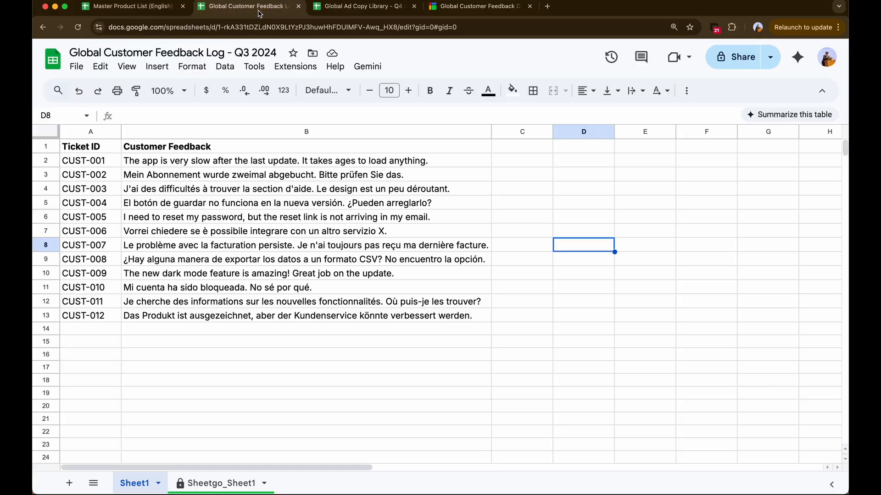
pyautogui.click(235, 485)
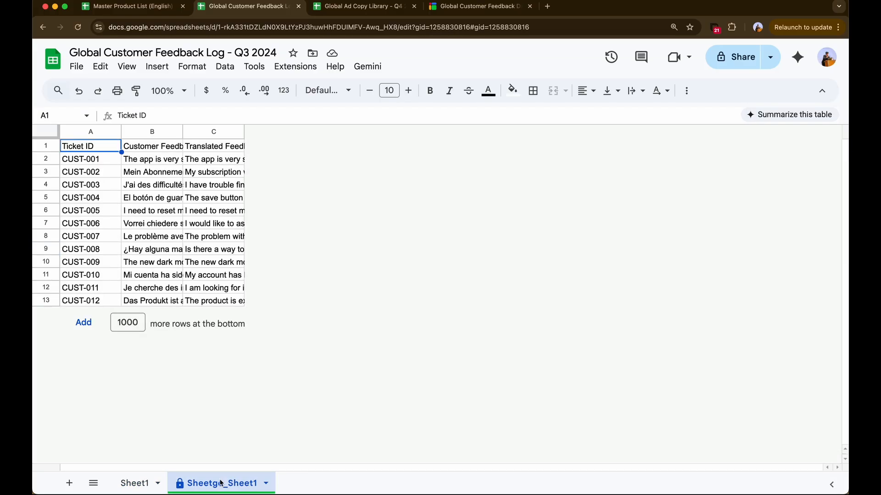
pyautogui.doubleClick(245, 132)
pyautogui.click(290, 289)
pyautogui.click(573, 327)
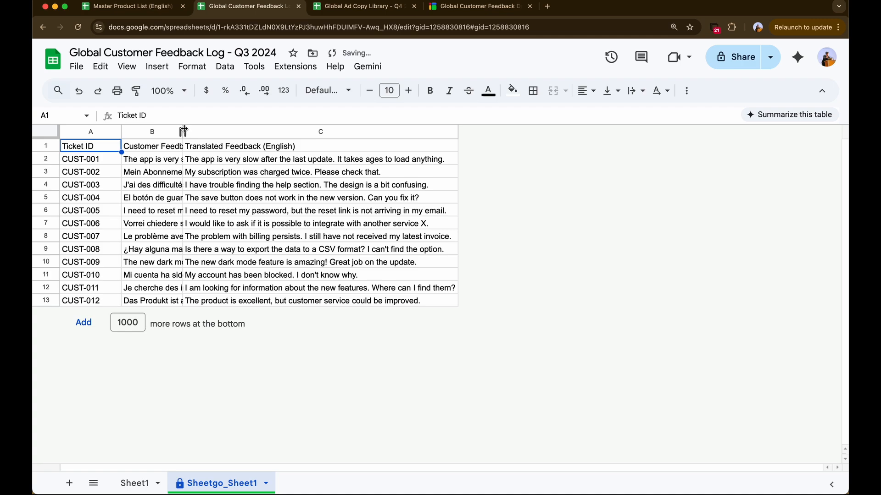
pyautogui.moveTo(183, 132); pyautogui.dragTo(278, 132)
# - Compare the original entries under Customer Feedback with their English translations for all tickets
pyautogui.moveTo(201, 159); pyautogui.dragTo(205, 310)
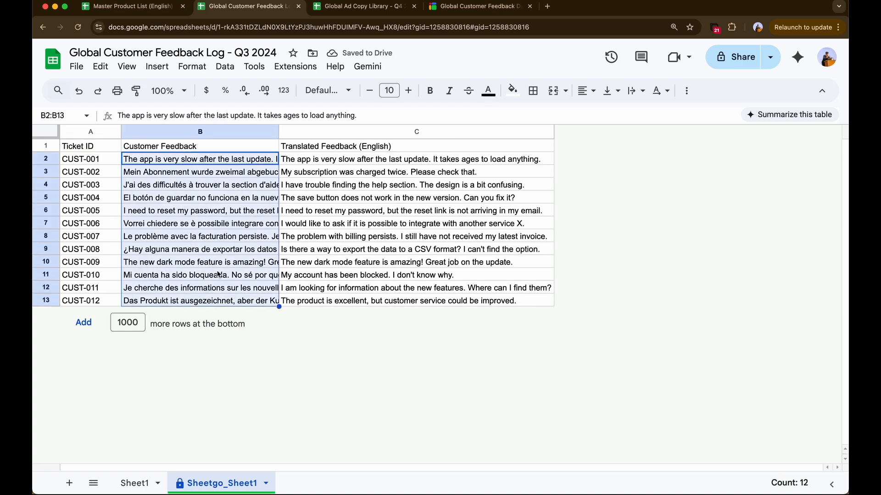
pyautogui.moveTo(237, 160); pyautogui.dragTo(245, 308)
pyautogui.moveTo(316, 159); pyautogui.dragTo(318, 303)
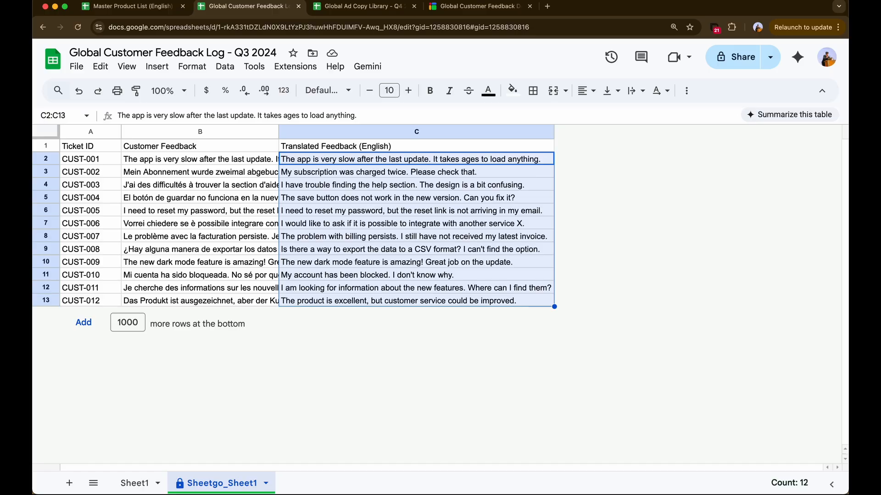
# - Switch to the Global Ad Copy Library - Q4 2024 spreadsheet and examine the English Ad Copy entries
pyautogui.click(362, 7)
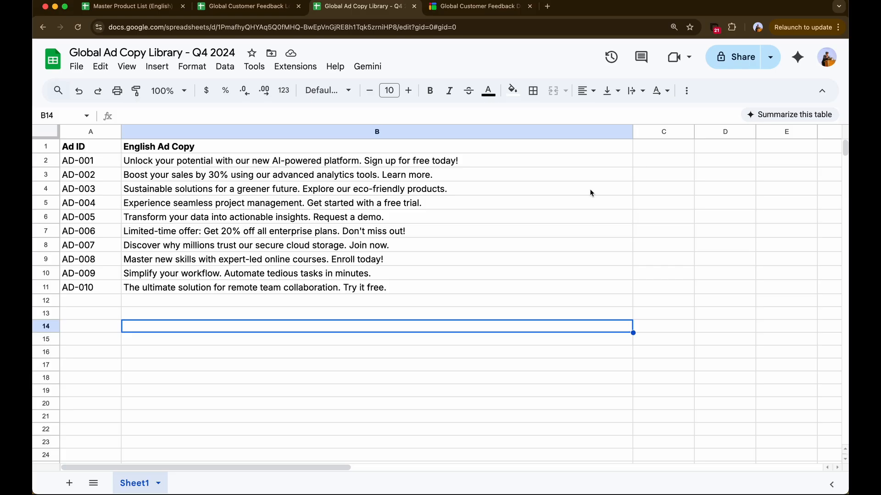
pyautogui.scroll(-1, 590, 193)
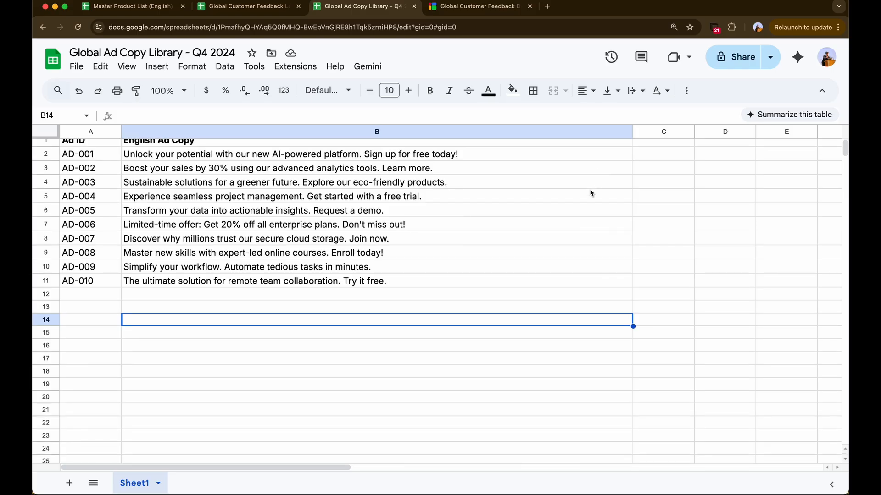
pyautogui.scroll(1, 552, 235)
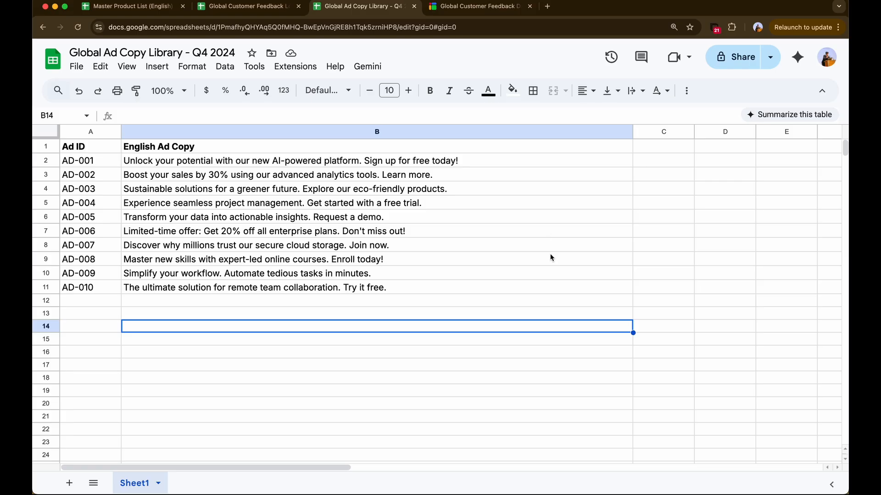
pyautogui.moveTo(219, 168); pyautogui.dragTo(210, 291)
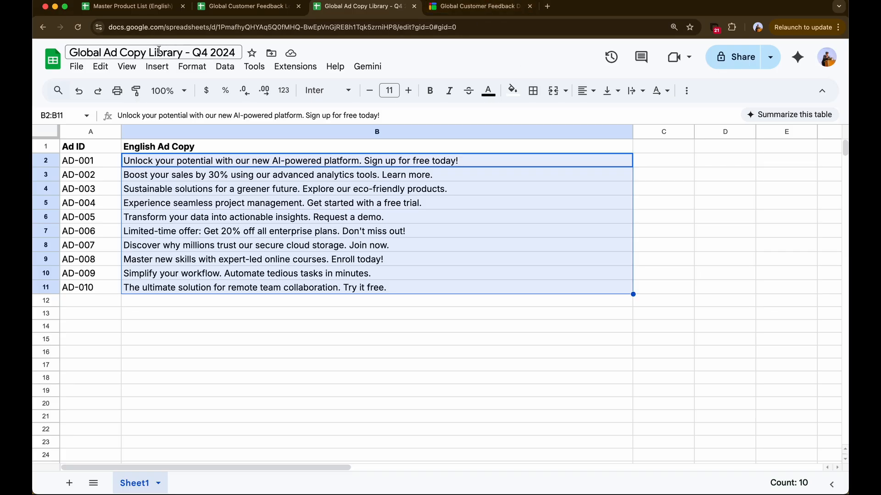
# - Switch to Sheetgo, create a blank workflow with the classic builder, and add a new automation to it
pyautogui.hotkey('ctrl', 'Tab')
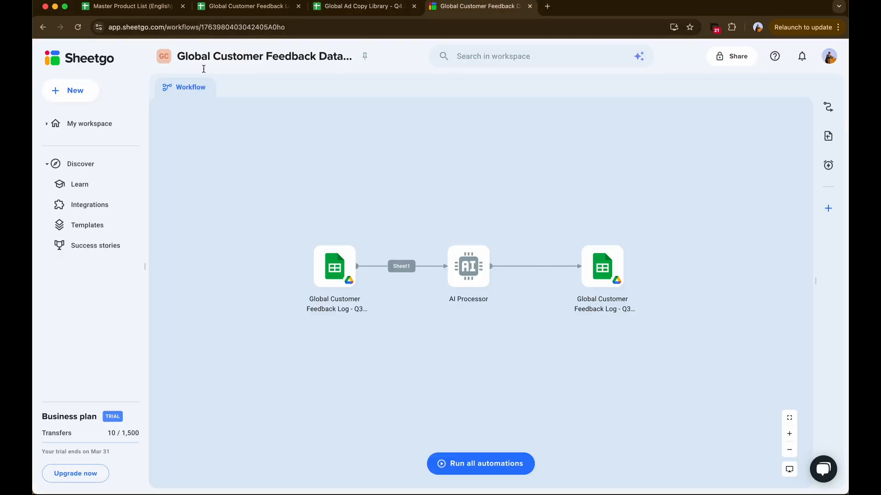
pyautogui.click(89, 57)
pyautogui.click(79, 84)
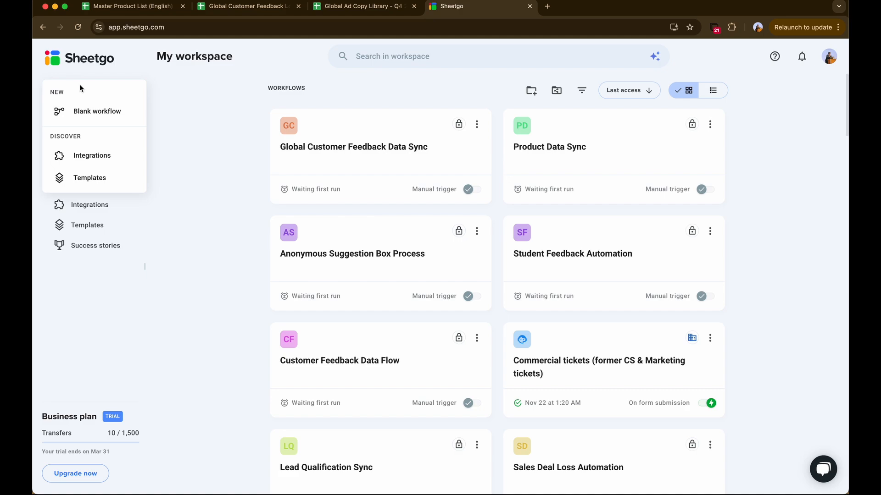
pyautogui.click(89, 108)
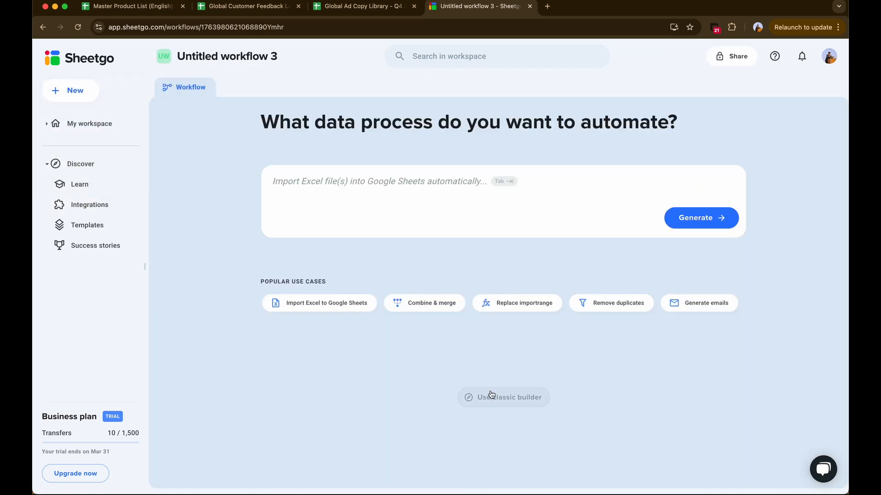
pyautogui.click(491, 395)
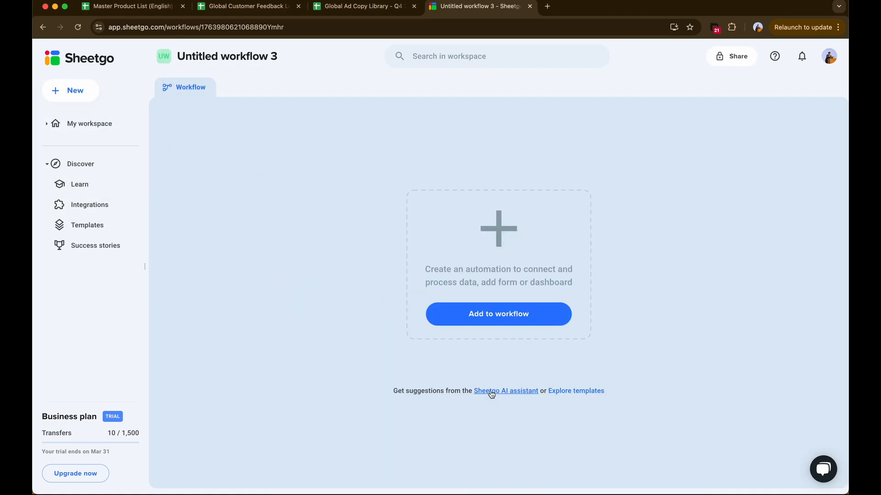
pyautogui.click(492, 316)
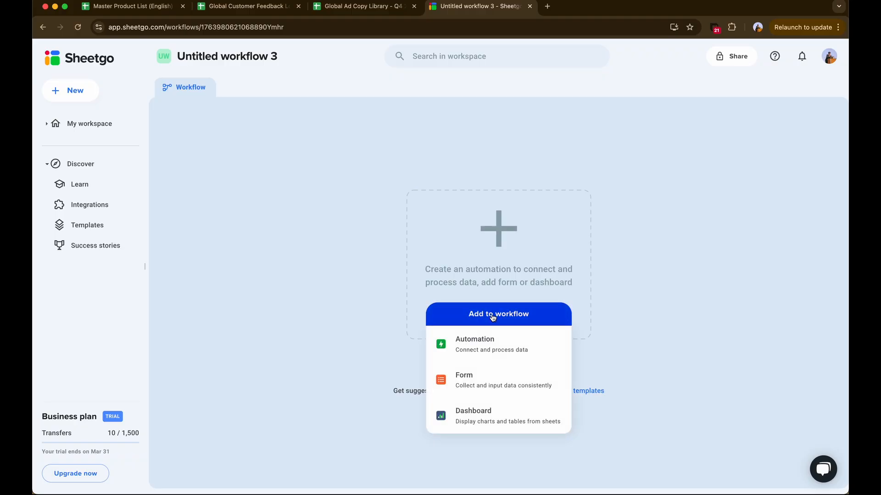
pyautogui.click(496, 346)
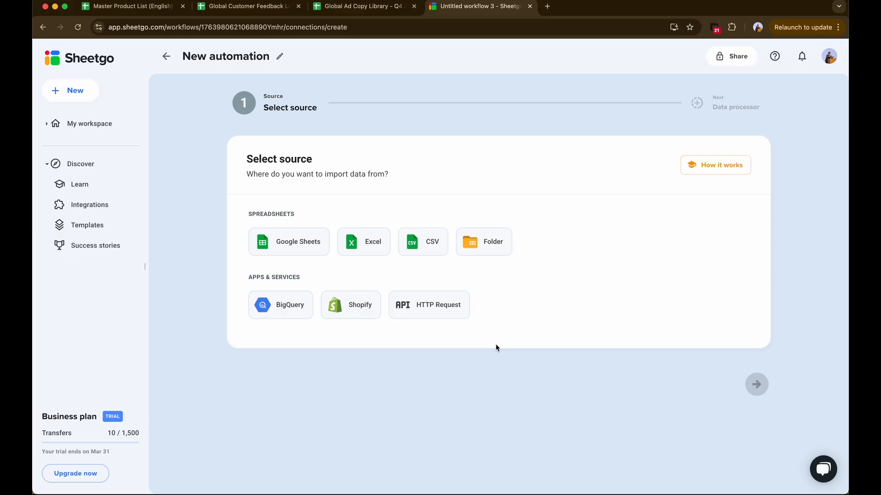
# - Choose Google Sheets as the automation's source and select the file Global Ad Copy Library - Q4 2024 from cloud storage
pyautogui.click(308, 248)
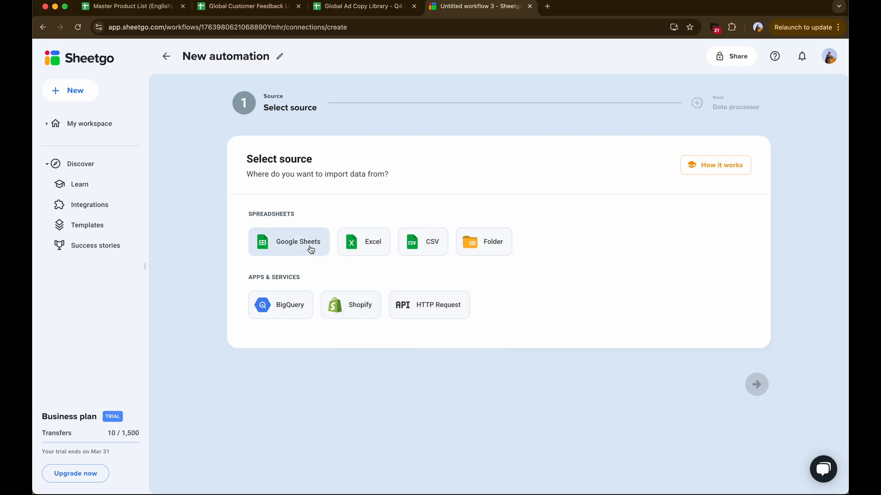
pyautogui.click(409, 239)
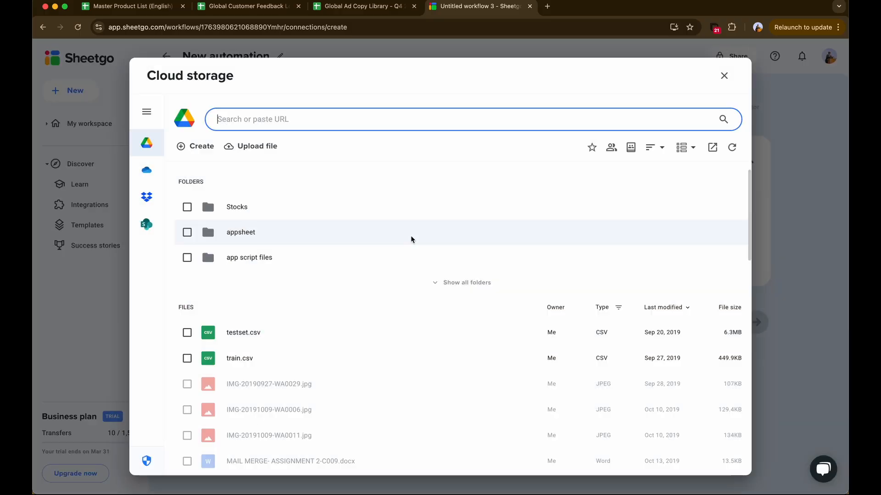
pyautogui.write('Global Ad Copy Library - Q4 2024')
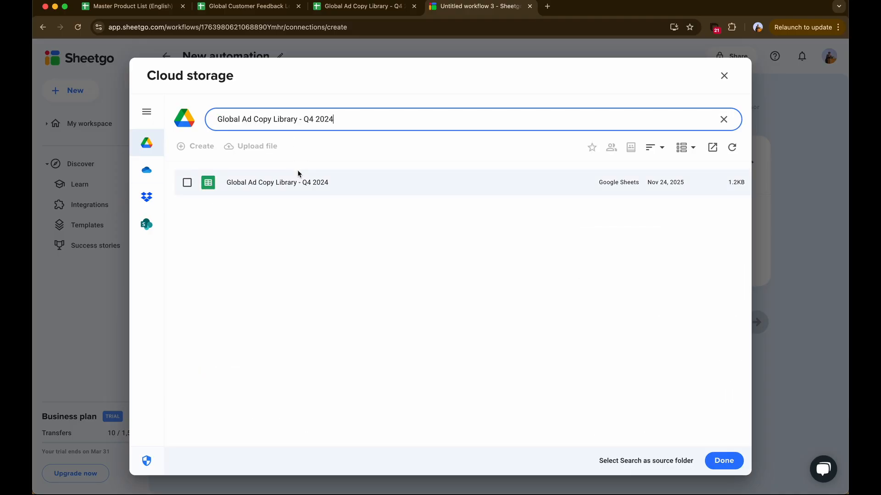
pyautogui.click(305, 181)
pyautogui.click(729, 458)
# - Check the Ad ID and English Ad Copy data in the source spreadsheet, and return to Sheetgo to proceed to the data processor
pyautogui.hotkey('ctrl', 'shift', 'Tab')
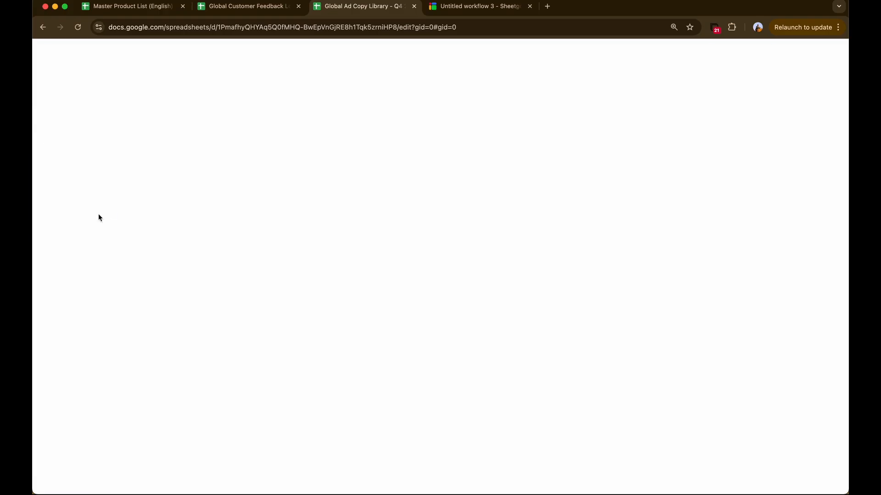
pyautogui.moveTo(92, 161); pyautogui.dragTo(92, 288)
pyautogui.moveTo(201, 164); pyautogui.dragTo(208, 292)
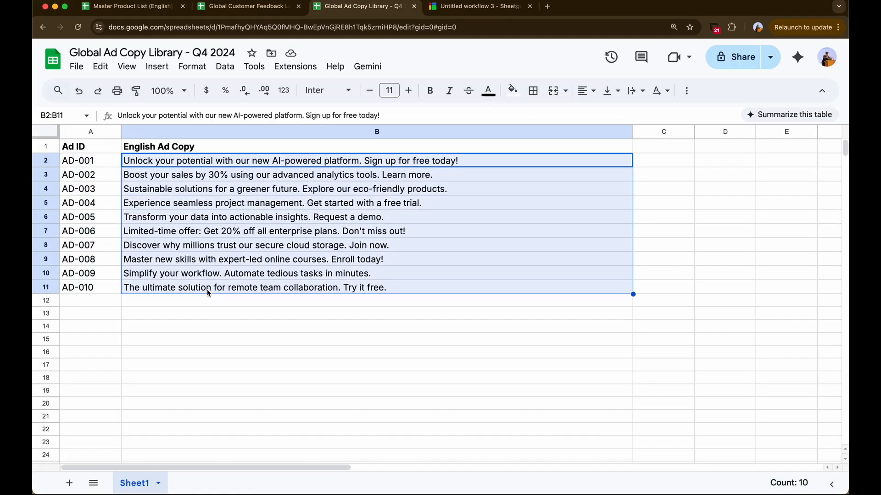
pyautogui.hotkey('ctrl', 'Tab')
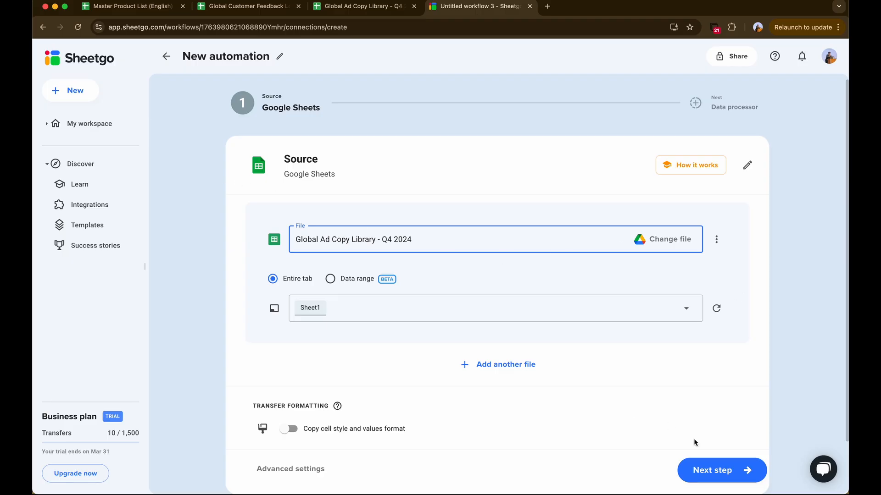
pyautogui.click(727, 468)
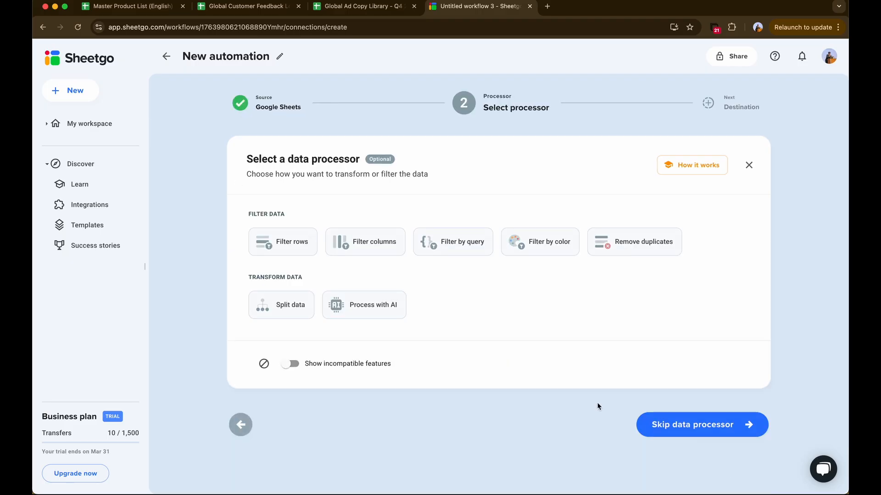
pyautogui.moveTo(247, 158); pyautogui.dragTo(565, 189)
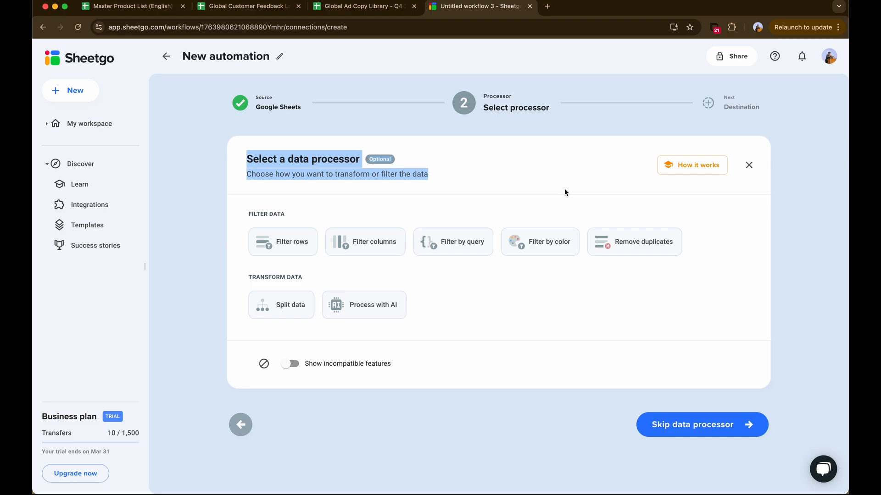
pyautogui.click(564, 188)
pyautogui.click(360, 308)
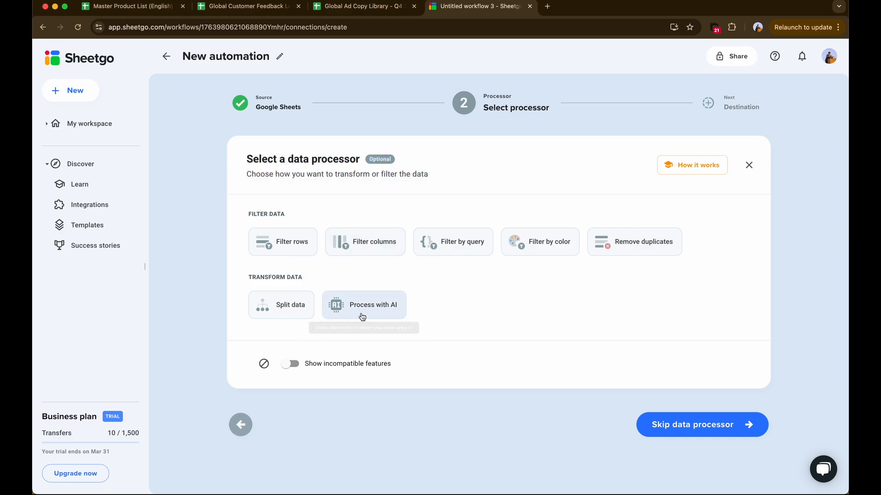
pyautogui.click(461, 277)
pyautogui.write('Read the text in the @English Ad Copy column. Create three new columns: French Ad Copy, German Ad Copy, and Italian Ad Copy. Translate the original English text into French, German, and Italian accordingly and place the results in the new columns.')
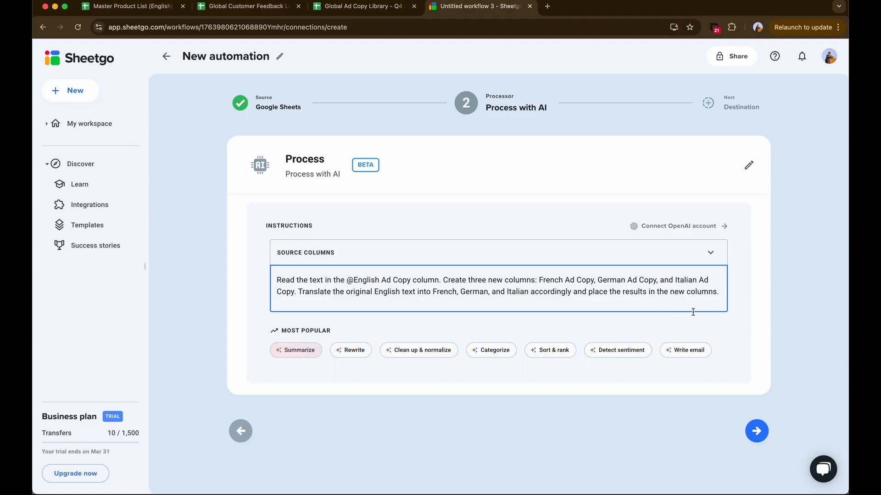
pyautogui.click(760, 431)
# - Set a Google Sheets destination that writes to the existing file Global Ad Copy Library - Q4 2024 in the tab Sheetgo_Sheet1
pyautogui.moveTo(240, 145); pyautogui.dragTo(451, 156)
pyautogui.click(423, 159)
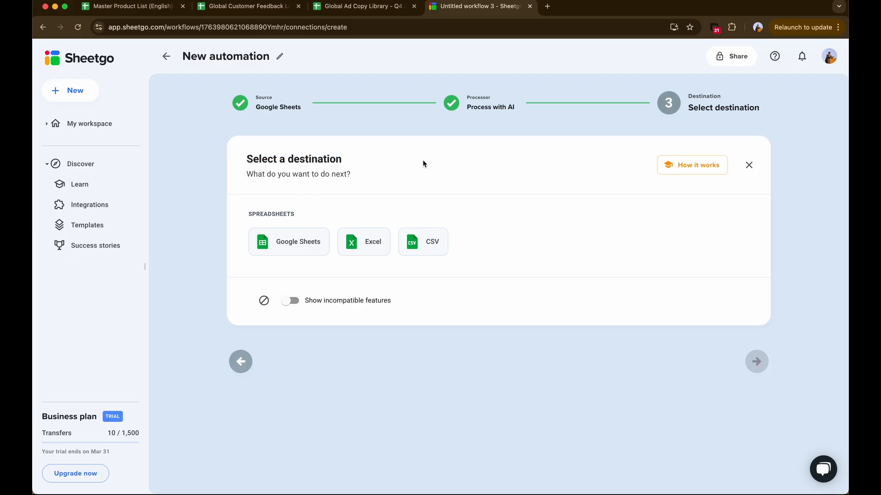
pyautogui.click(299, 243)
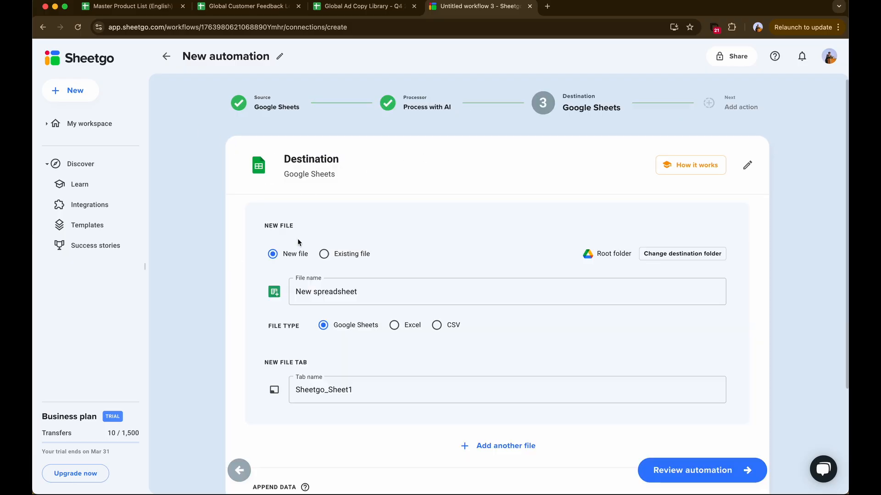
pyautogui.click(331, 255)
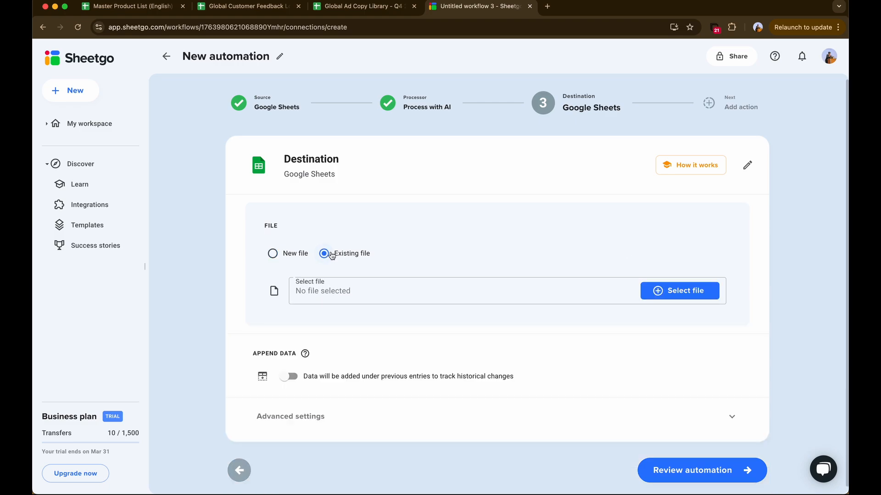
pyautogui.click(390, 290)
pyautogui.write('Global Ad Copy Library - Q4 2024')
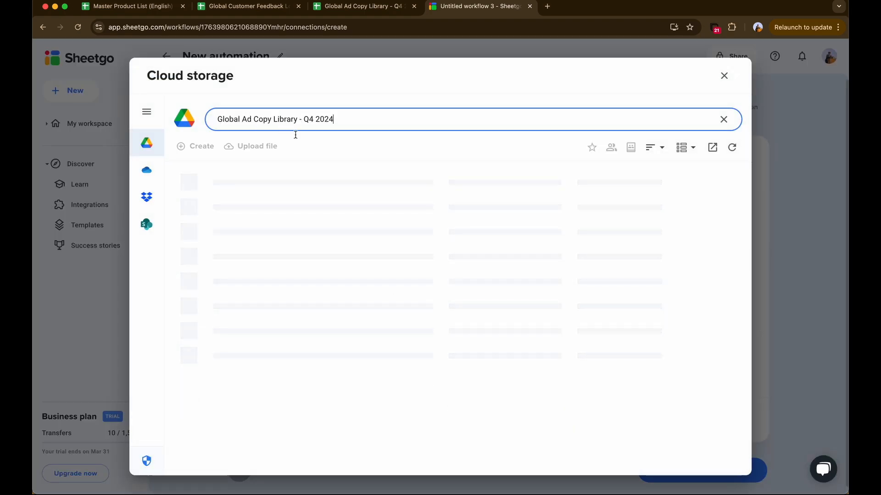
pyautogui.click(297, 184)
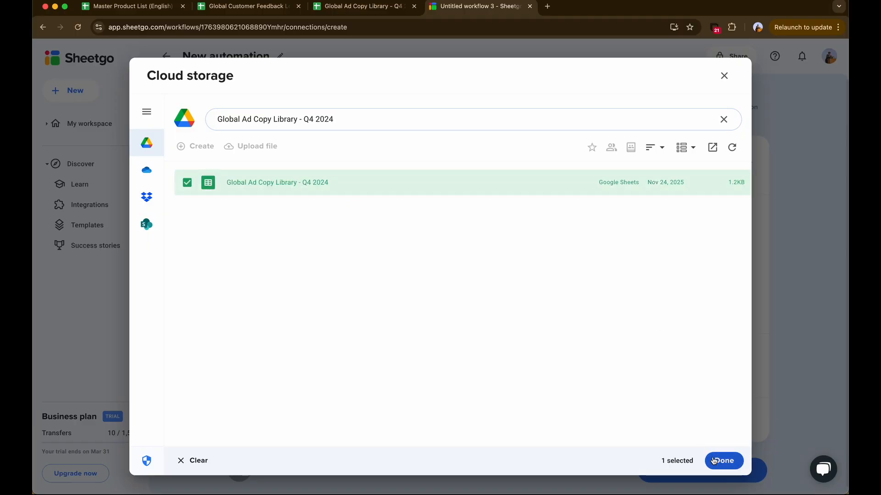
pyautogui.click(714, 460)
pyautogui.click(336, 363)
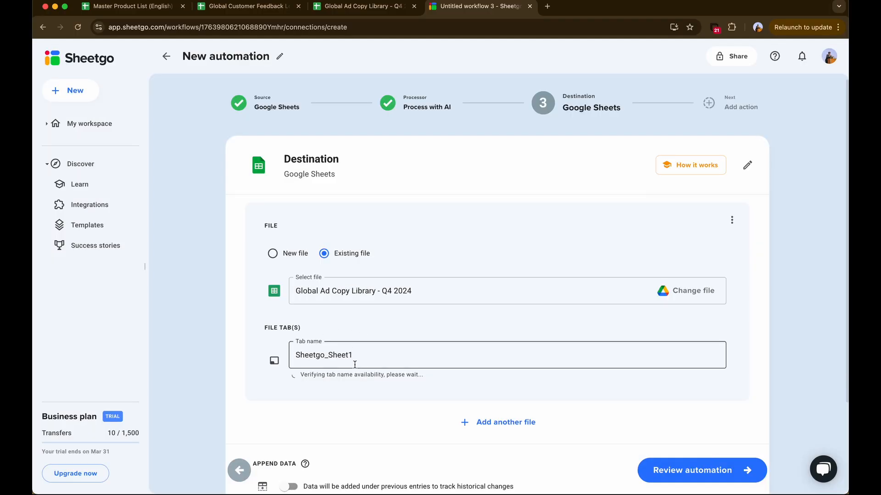
pyautogui.click(387, 326)
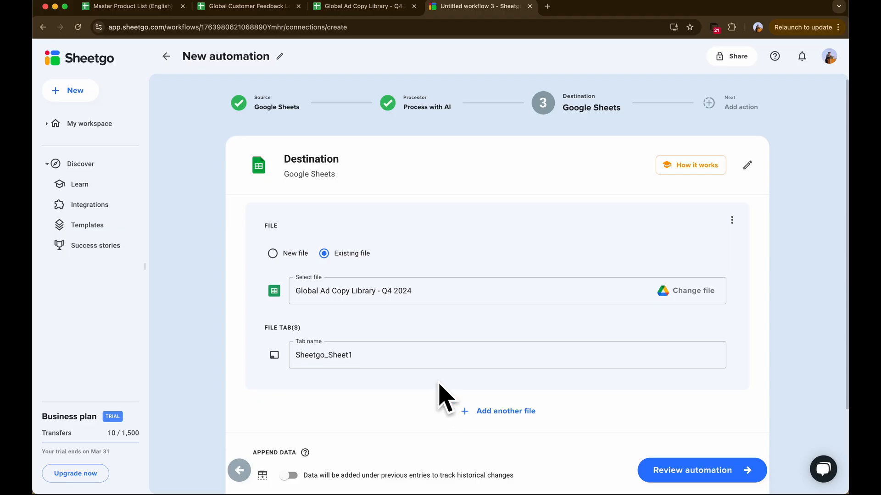
# - Review, finish and run the ad copy automation, and open the Sheetgo_Sheet1 tab of Global Ad Copy Library - Q4 2024
pyautogui.click(692, 471)
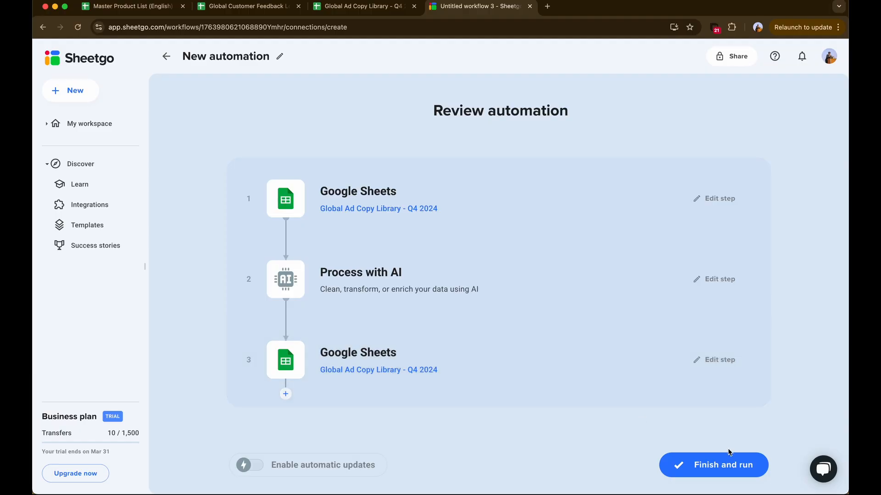
pyautogui.click(725, 461)
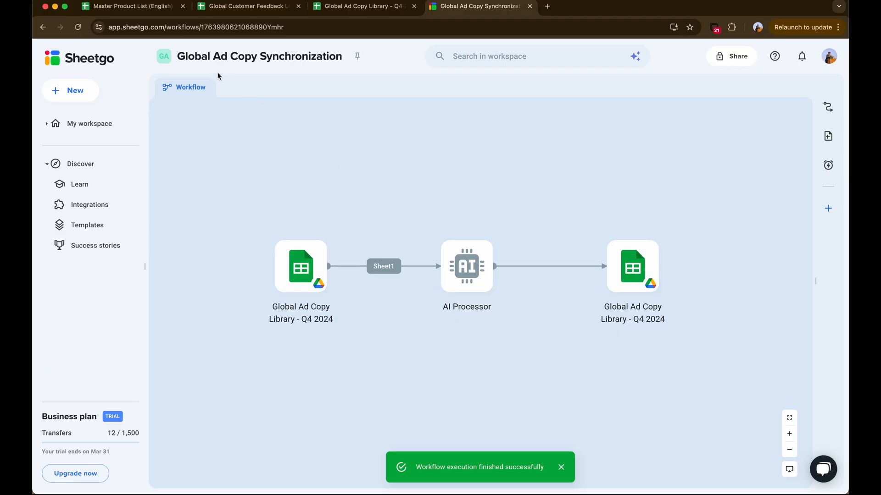
pyautogui.click(362, 6)
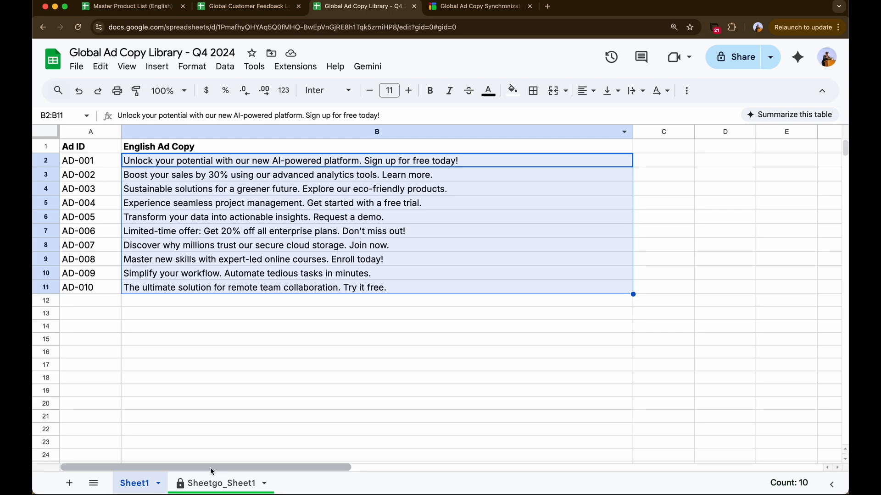
pyautogui.click(192, 482)
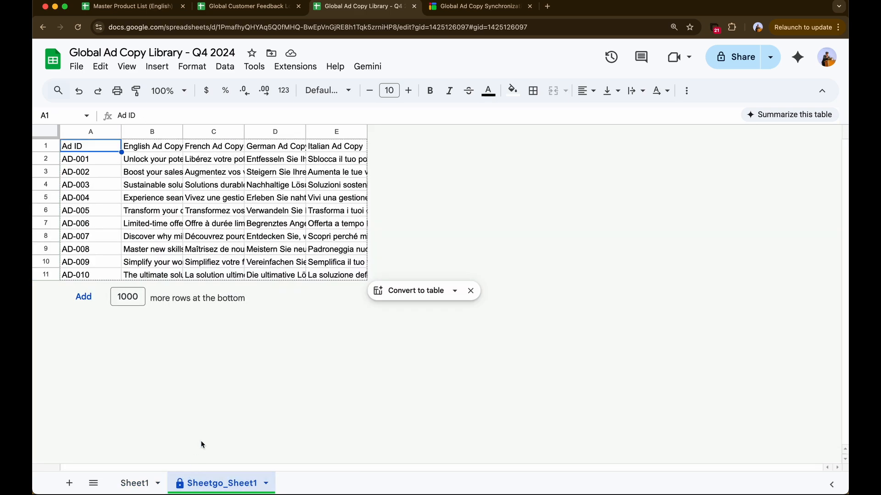
# - Check the translated entries in the French Ad Copy, German Ad Copy and Italian Ad Copy columns
pyautogui.moveTo(208, 151); pyautogui.dragTo(213, 262)
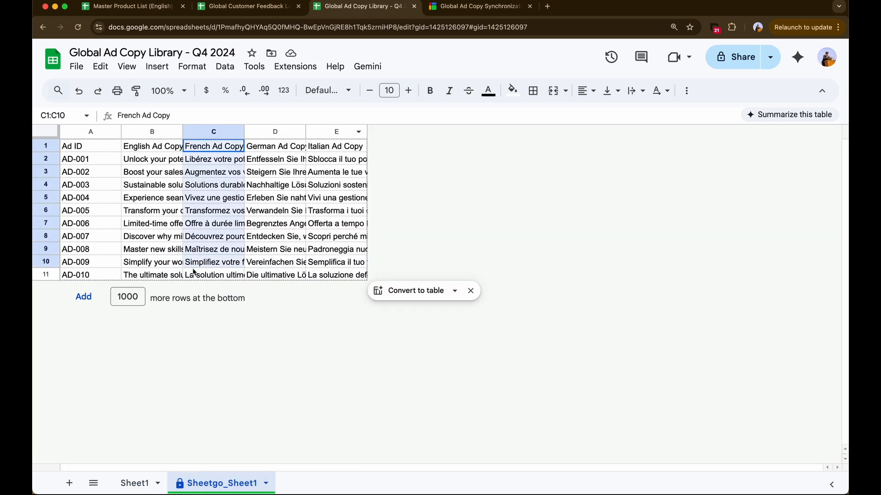
pyautogui.moveTo(281, 155); pyautogui.dragTo(277, 273)
pyautogui.moveTo(339, 146); pyautogui.dragTo(337, 275)
# - Widen the Italian Ad Copy column, allowing protected-sheet edits without another warning for 5 minutes, and fit the German and French columns to their text
pyautogui.moveTo(371, 140); pyautogui.dragTo(463, 136)
pyautogui.click(291, 290)
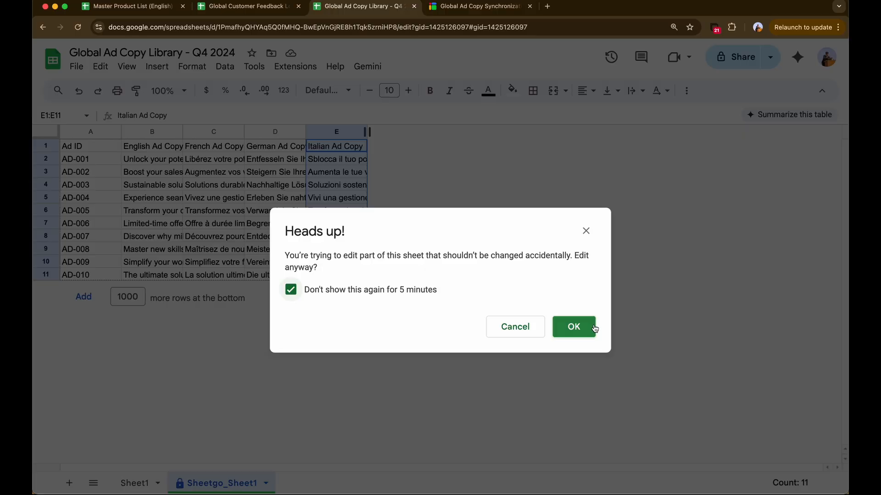
pyautogui.click(574, 327)
pyautogui.doubleClick(306, 132)
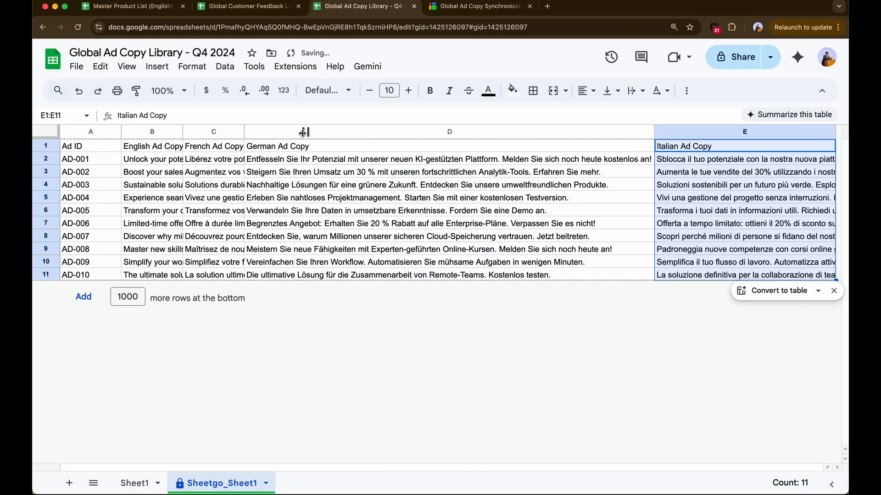
pyautogui.doubleClick(243, 132)
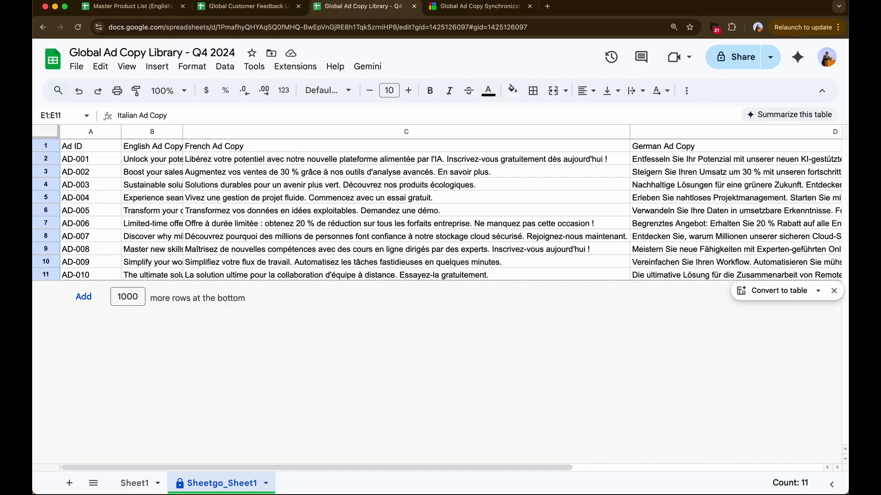